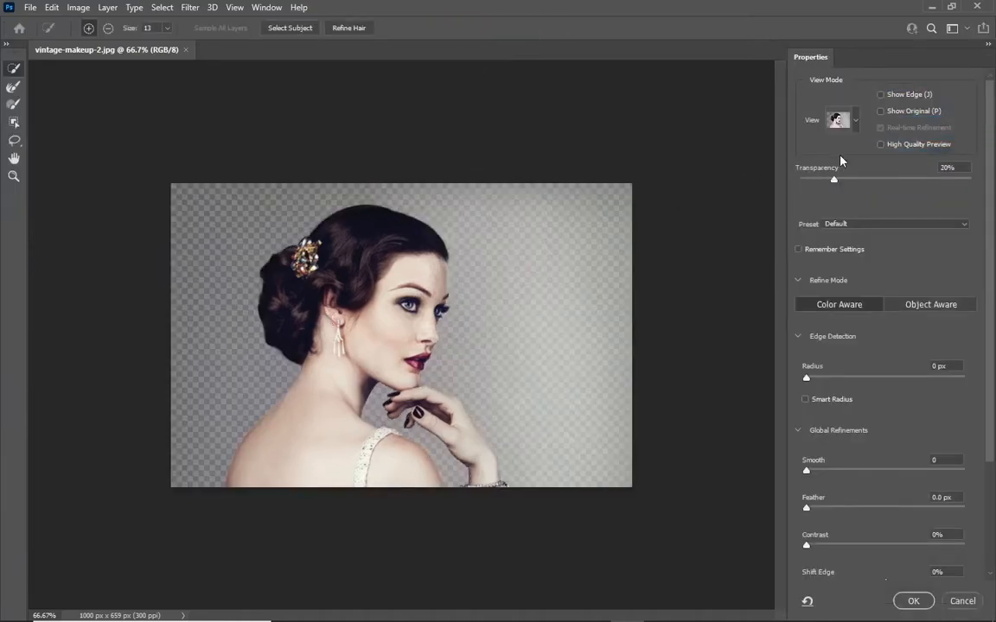
Set the selection preview to Overlay, apply Refine Hair to the woman's cutout, and ready the Brush tool for mask touch-ups
left_click(839, 120)
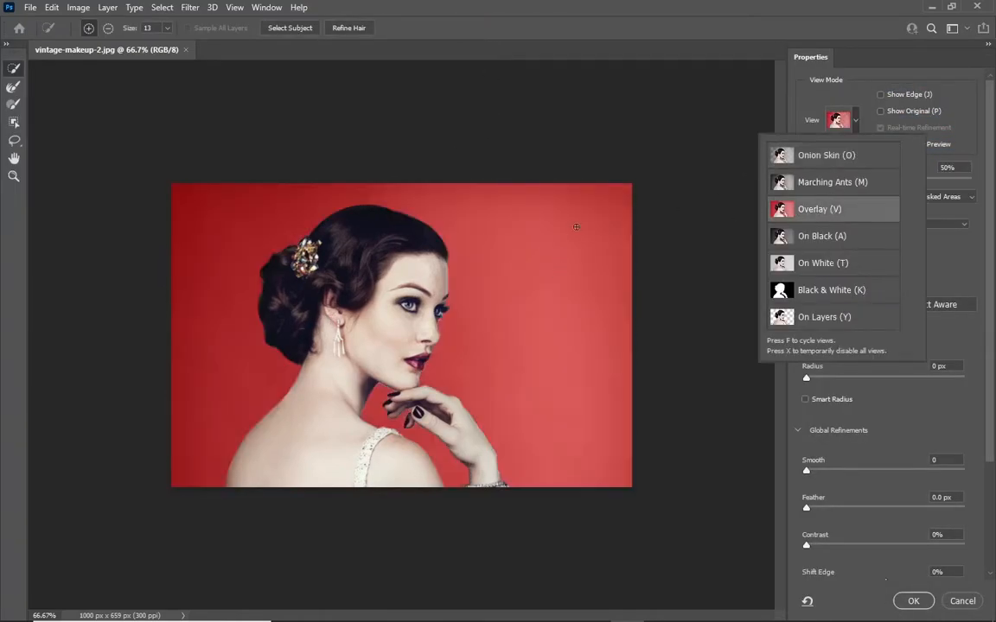
left_click(815, 95)
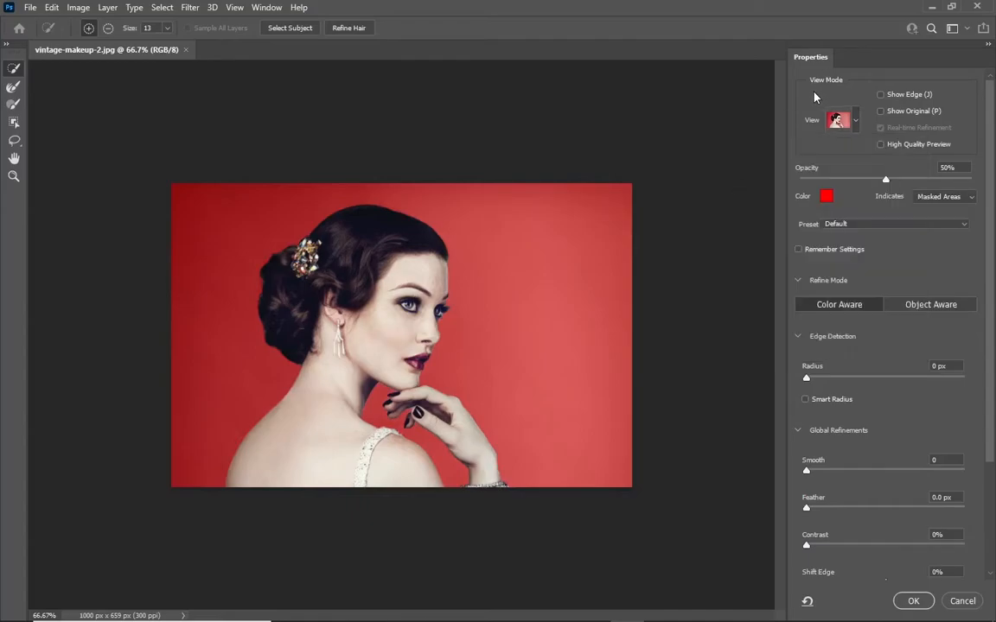
left_click(14, 86)
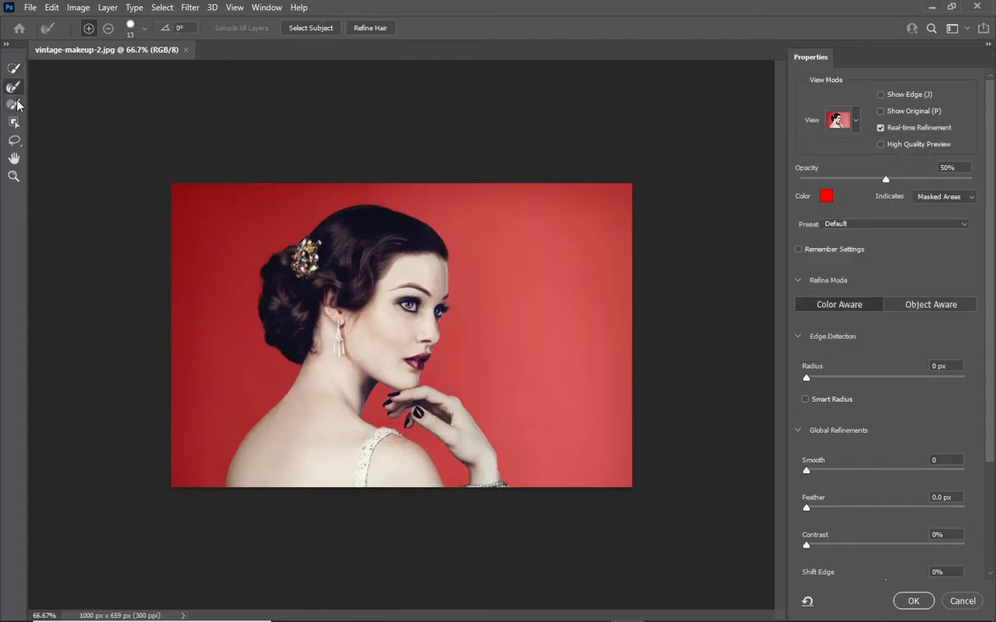
left_click(15, 104)
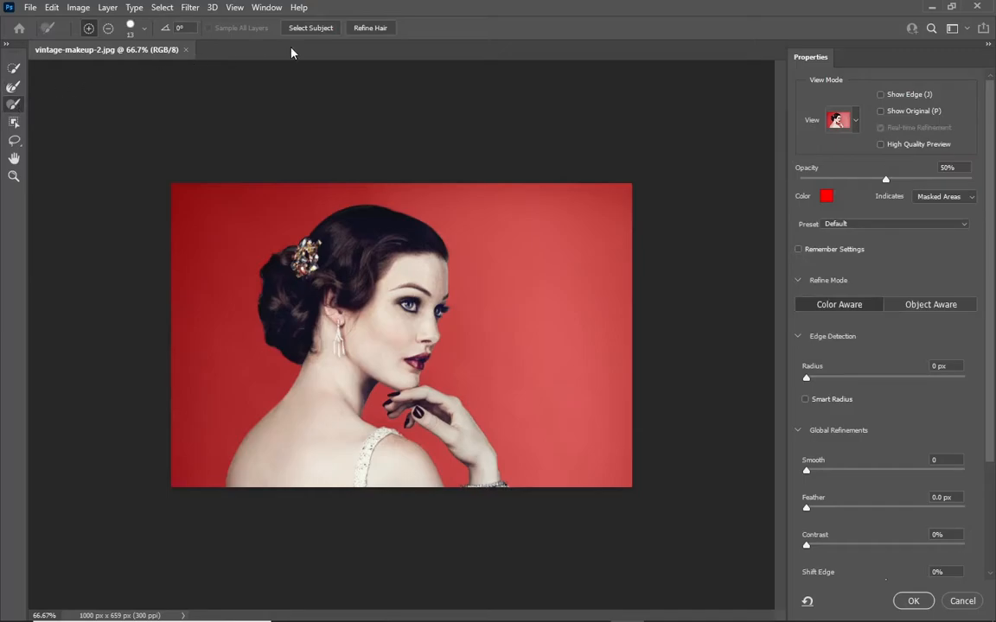
left_click(367, 29)
key("z")
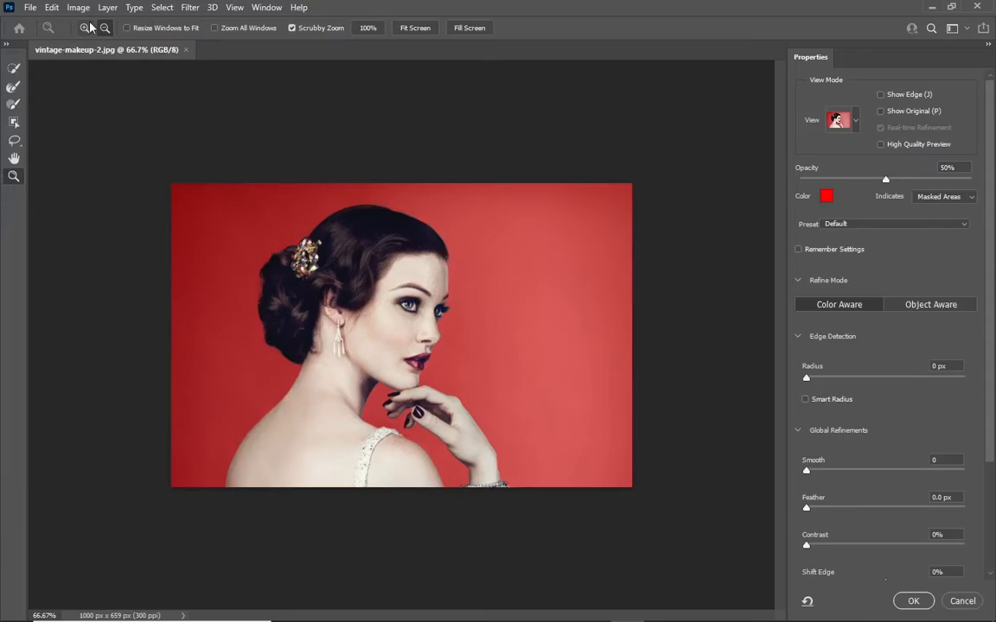
left_click(312, 251)
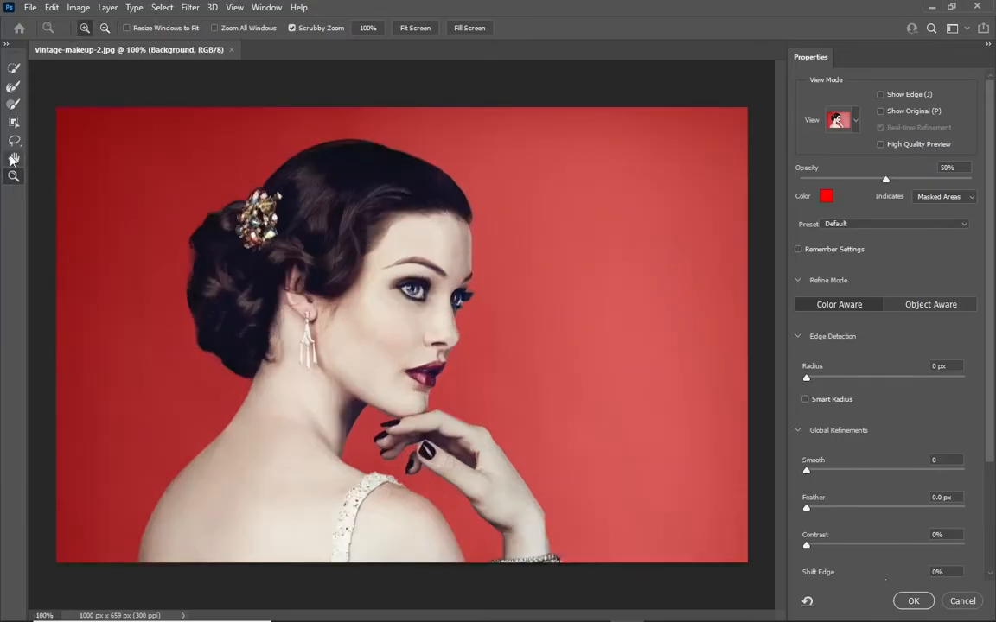
left_click(13, 104)
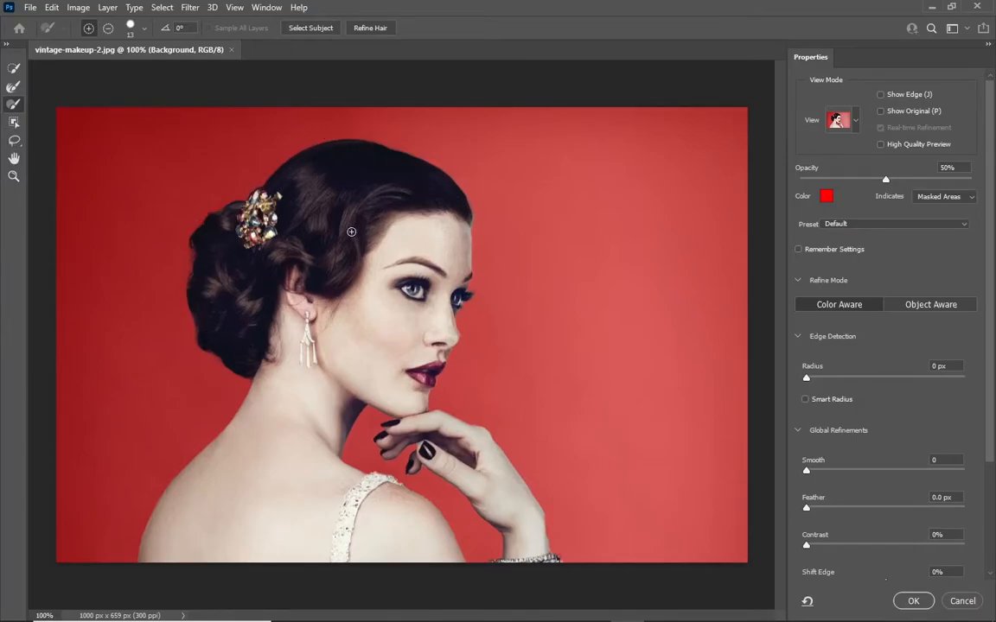
Output the refined selection as a New Layer with Layer Mask
scroll(955, 550, "down", 3)
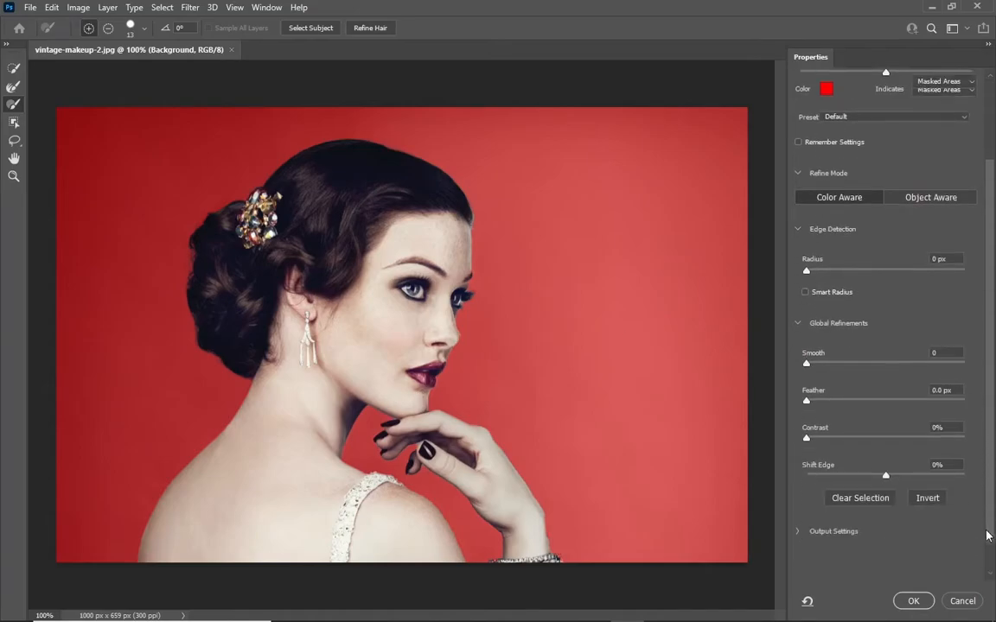
left_click(802, 498)
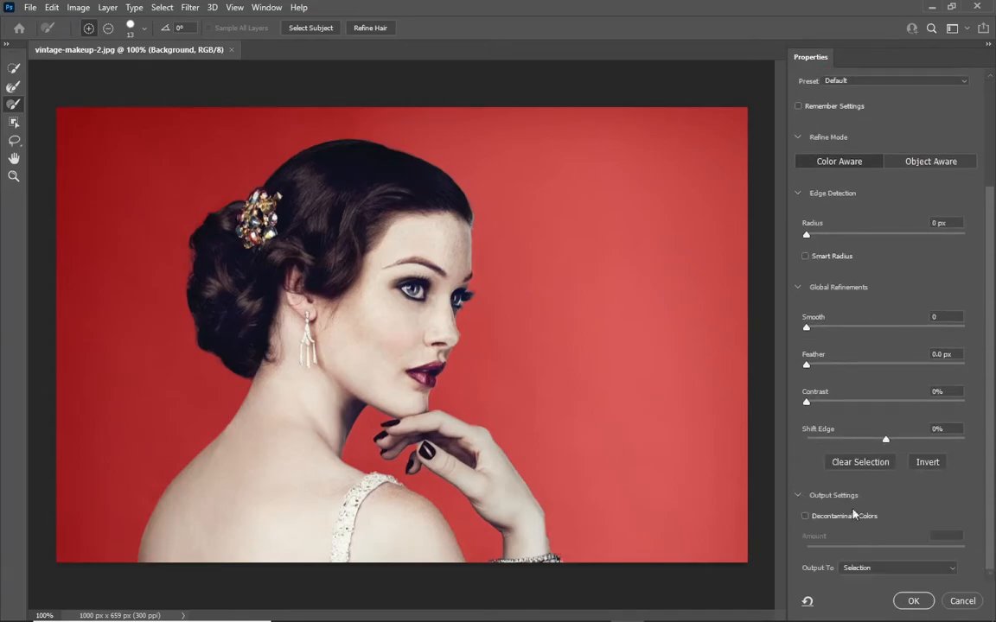
left_click(892, 571)
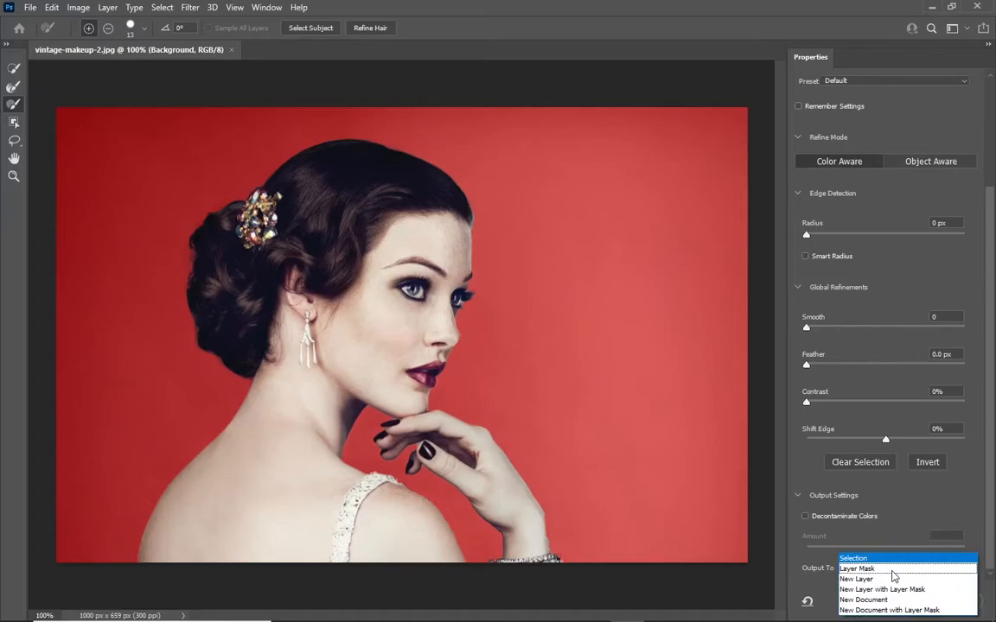
left_click(867, 526)
left_click(913, 603)
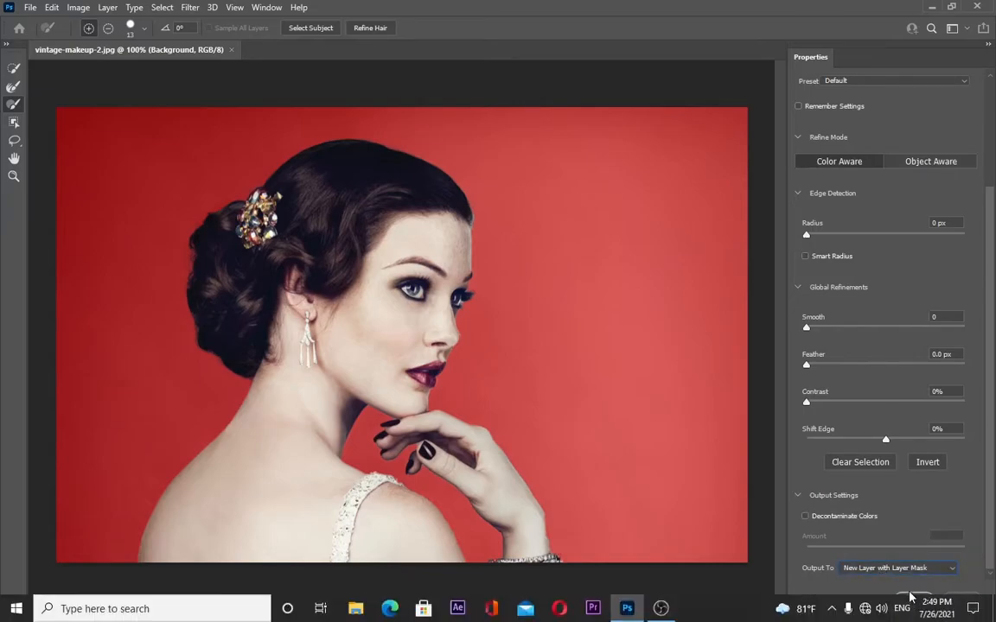
left_click(914, 603)
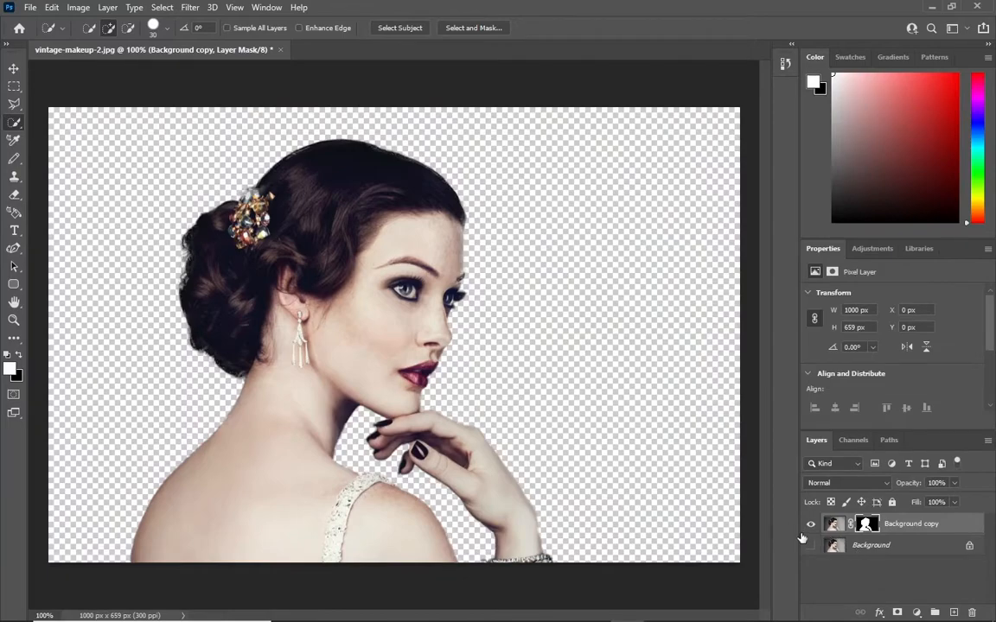
Convert the image on the Background copy layer to black and white using the Default preset
left_click(834, 526)
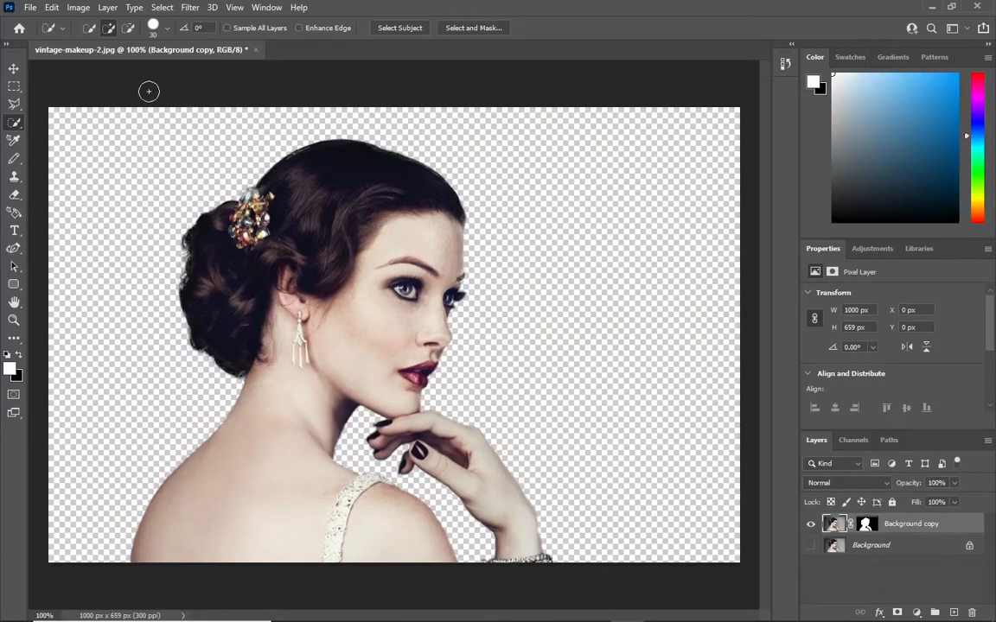
left_click(77, 7)
mouse_move(129, 43)
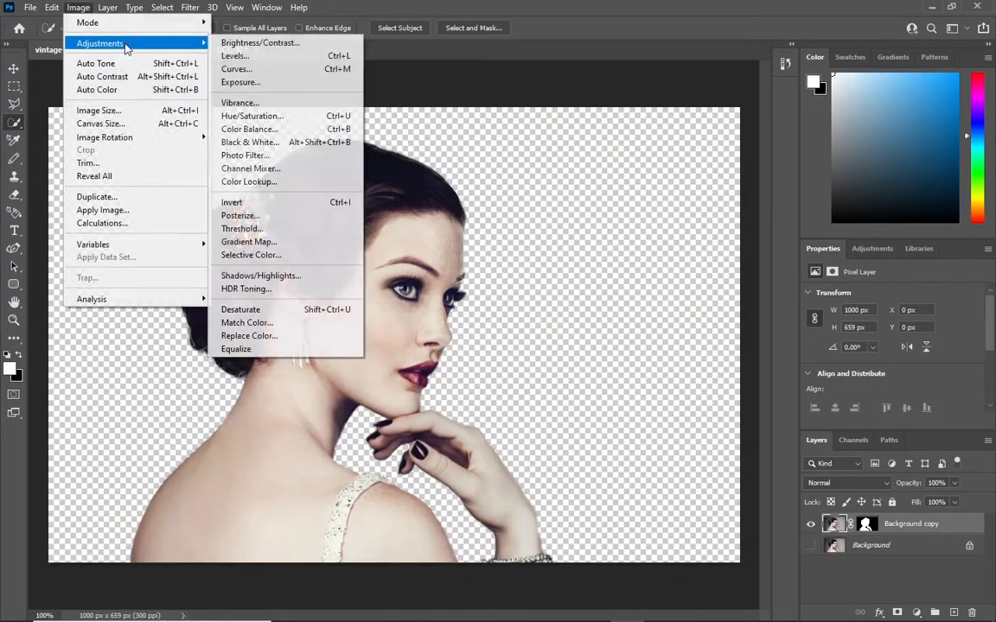
left_click(250, 141)
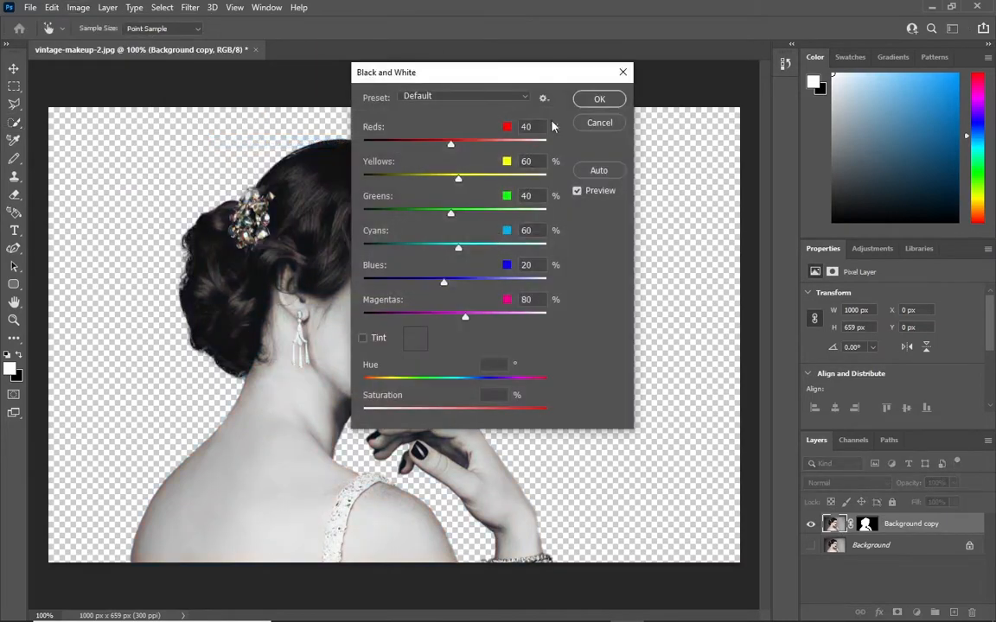
left_click(598, 100)
key("w")
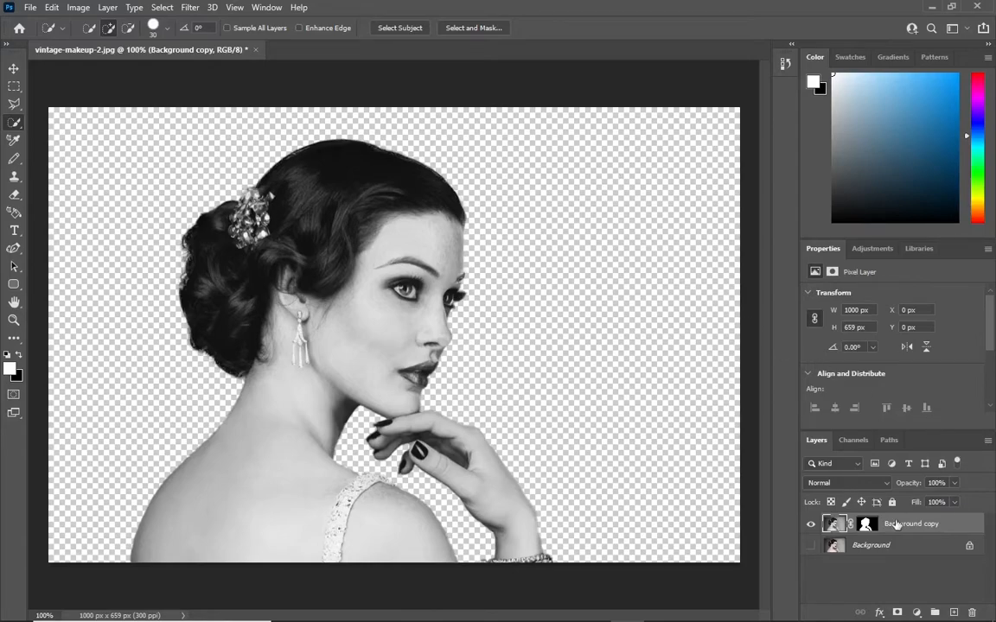
Apply the layer mask on the Background copy layer permanently
left_click(867, 524)
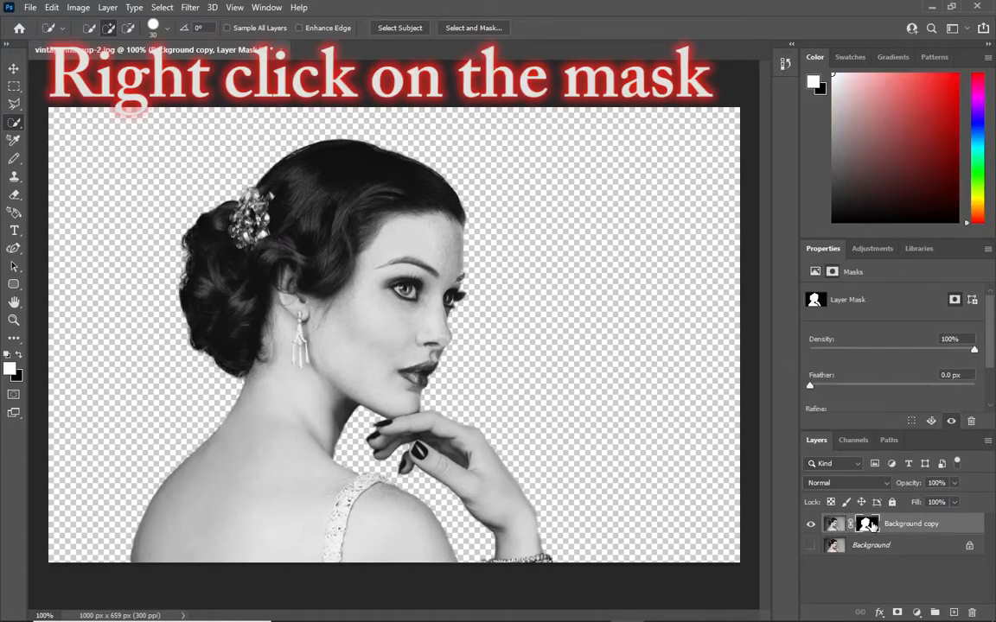
right_click(873, 526)
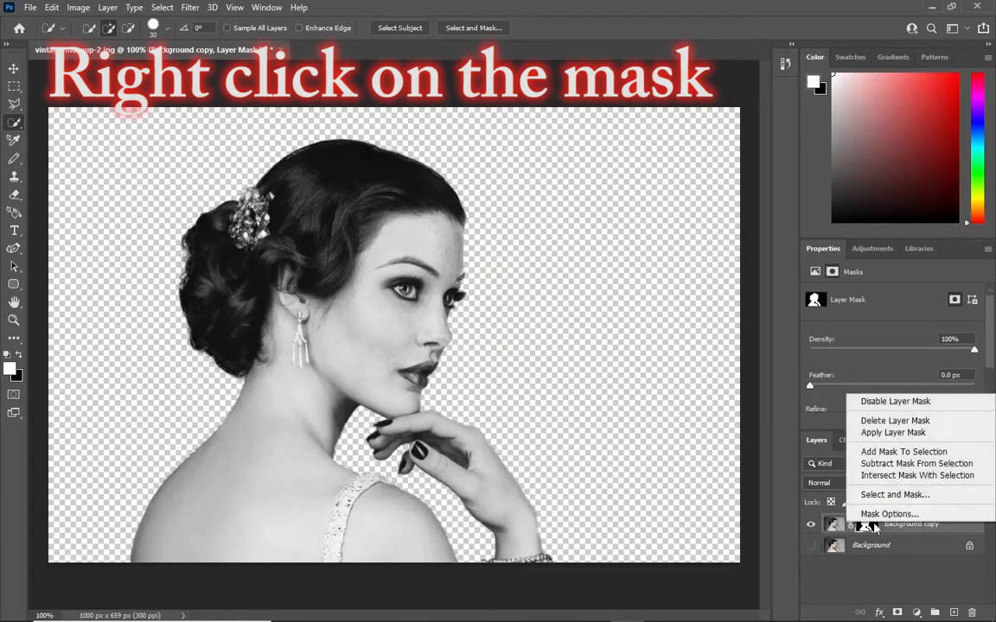
left_click(899, 434)
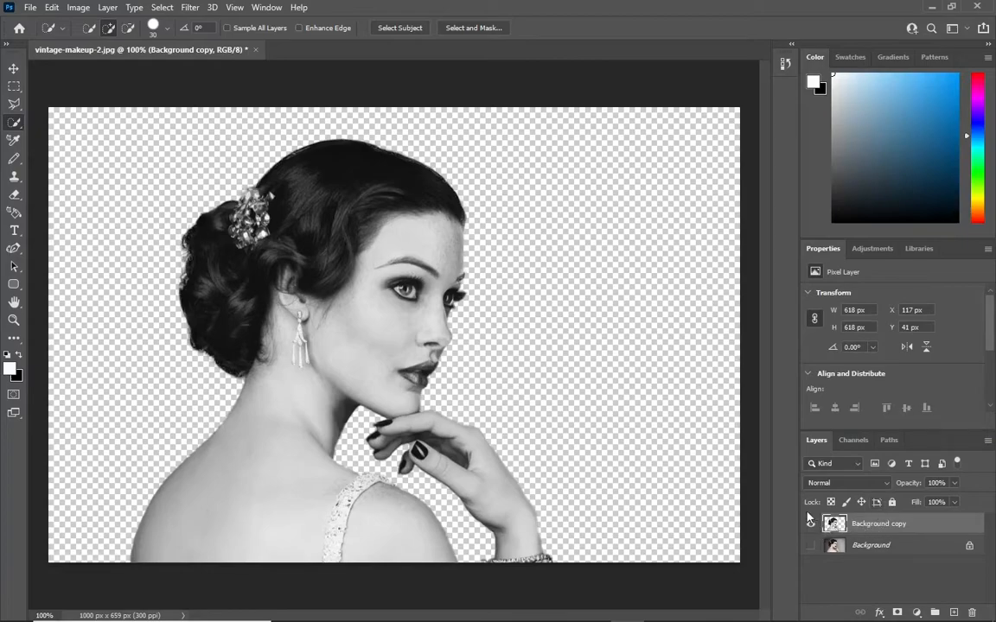
Resize the image to 20 by 20 inches at 300 pixels/inch, with width and height unlinked
left_click(78, 7)
left_click(98, 110)
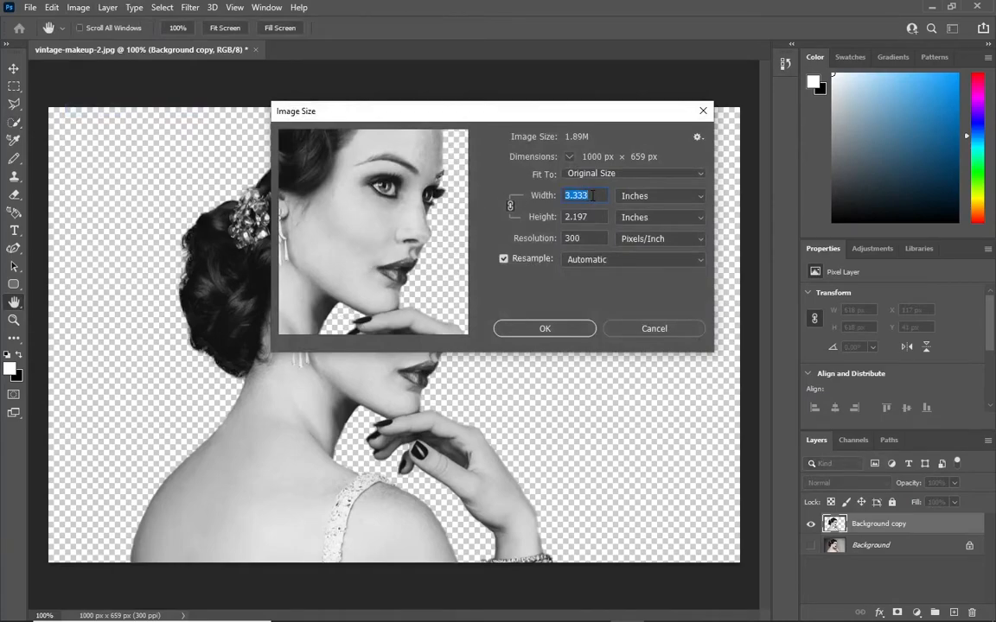
key("BackSpace")
type("20")
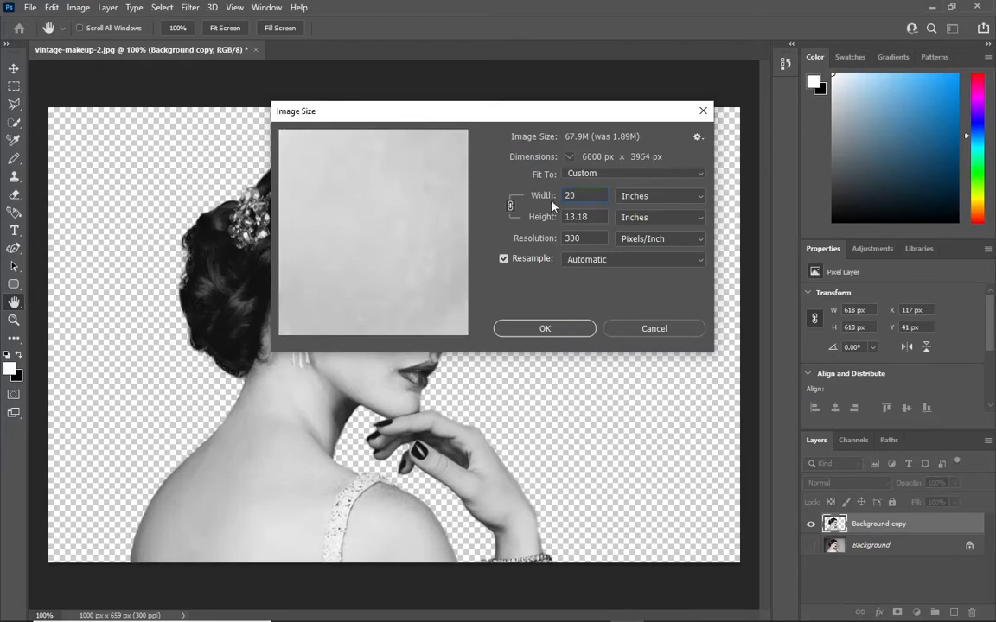
left_click(509, 207)
key("BackSpace")
key("BackSpace")
key("BackSpace")
key("BackSpace")
type("20")
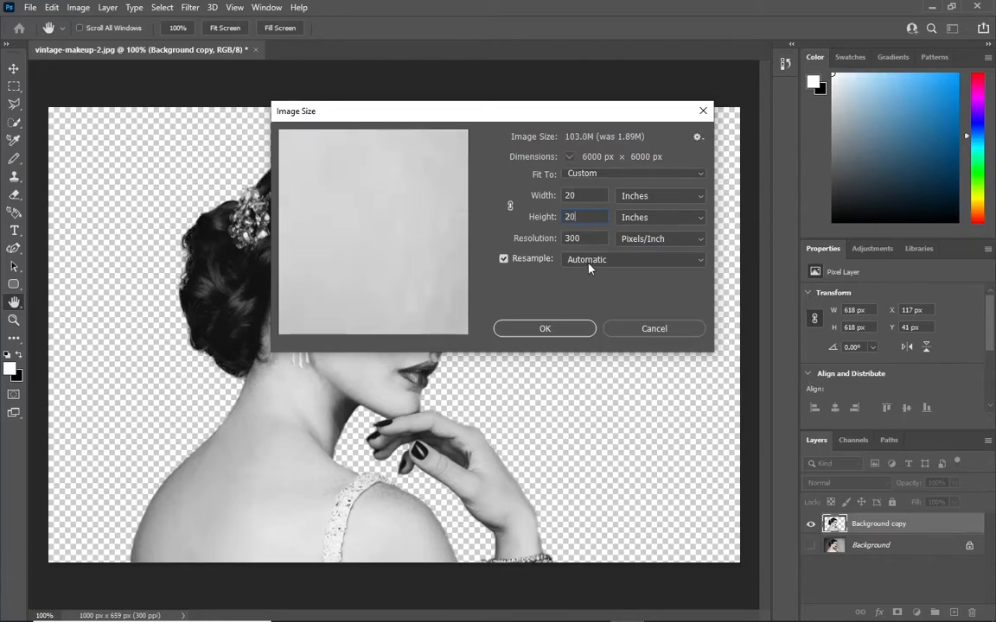
left_click(553, 327)
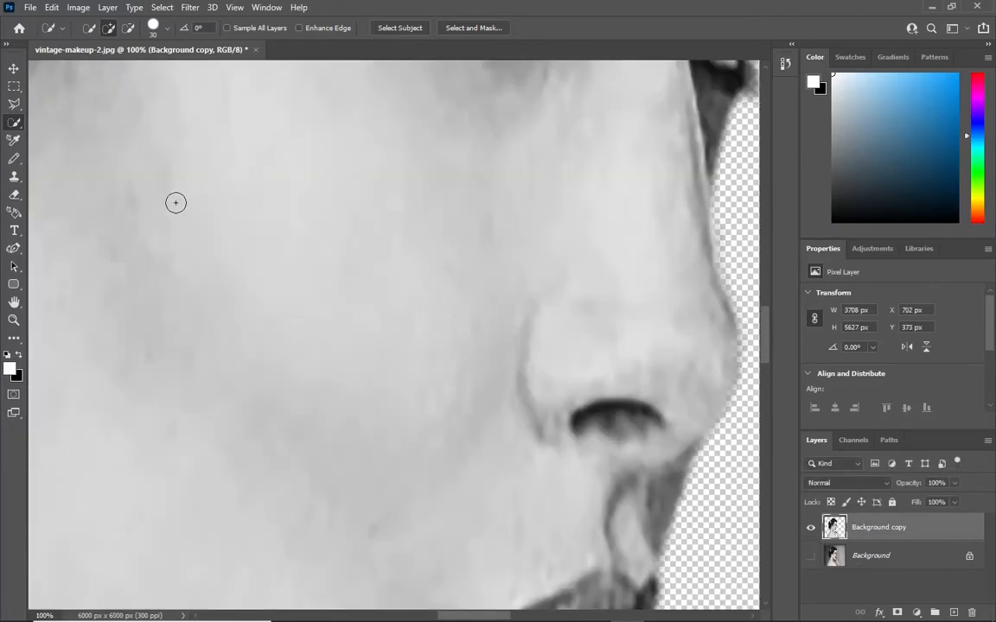
Examine the whole resized portrait on its canvas
left_click(14, 320)
left_click(104, 27)
left_click(175, 113)
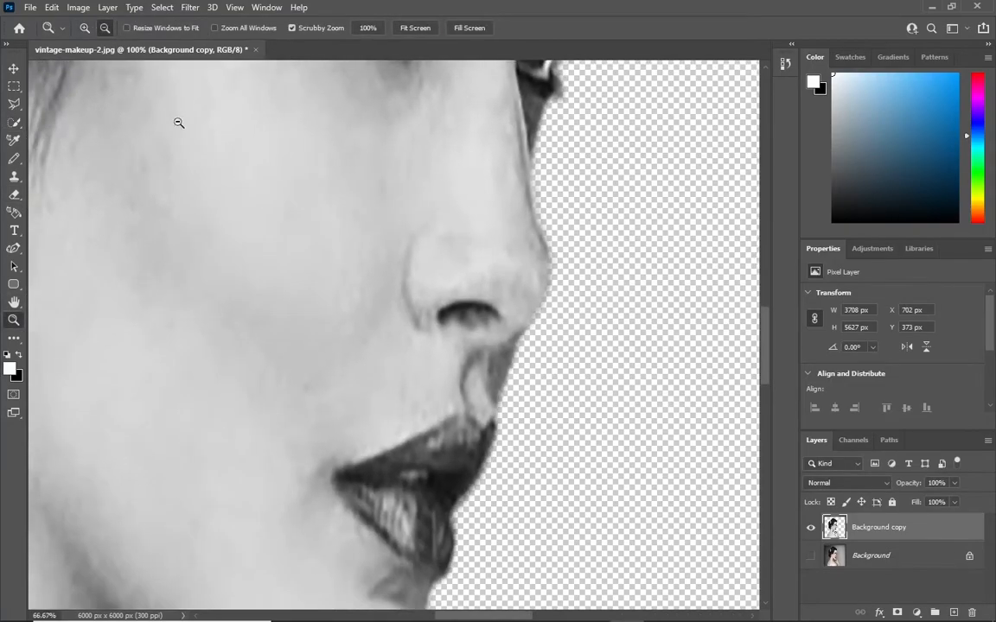
left_click(205, 175)
left_click(205, 175)
left_click(204, 175)
left_click(205, 175)
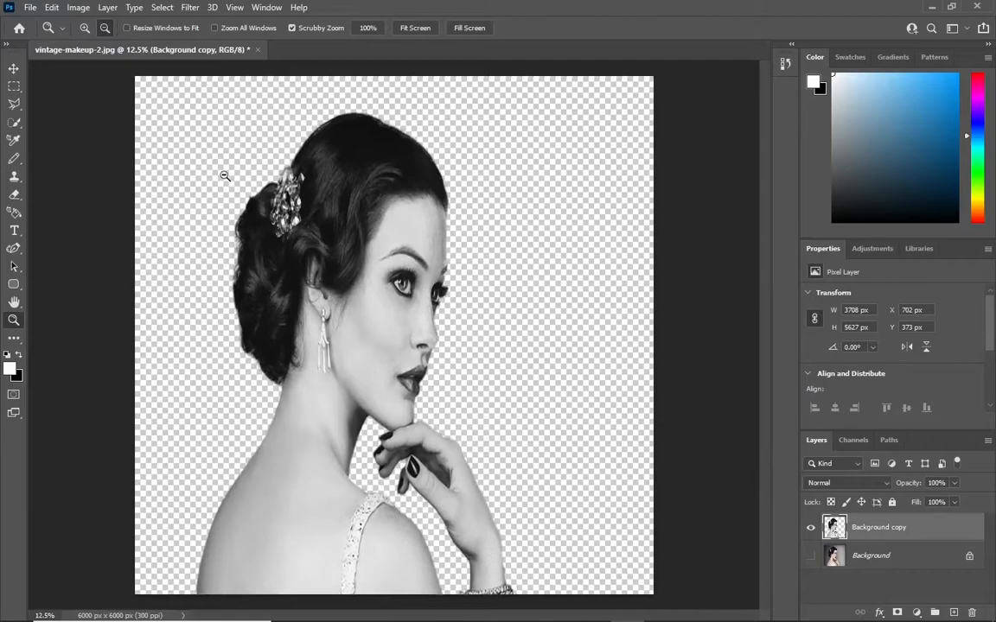
left_click(202, 158)
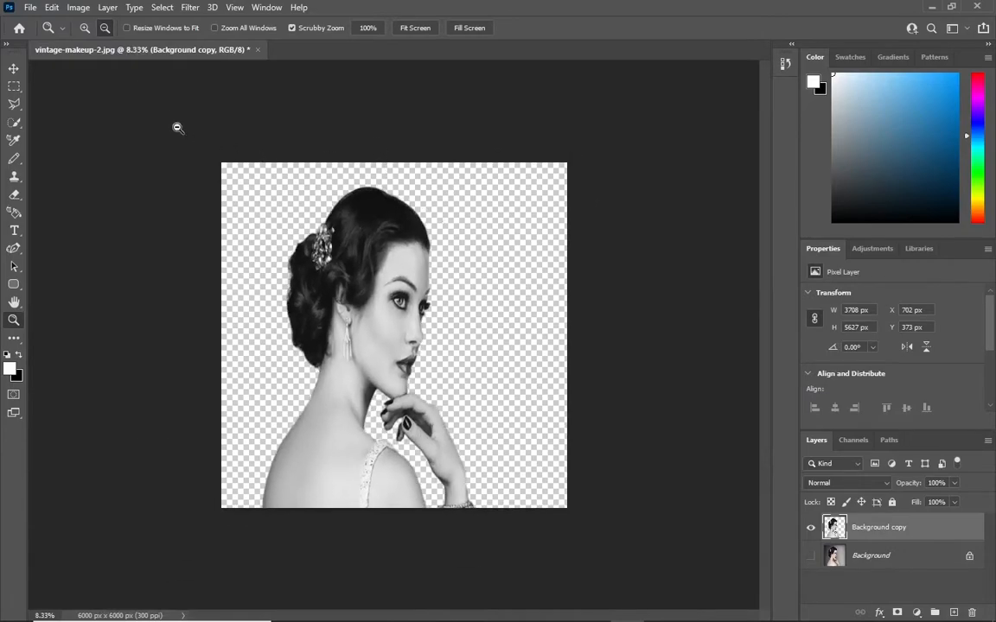
Create a new 1280 x 720 pixel document at 72 pixels/inch with a white background
left_click(12, 71)
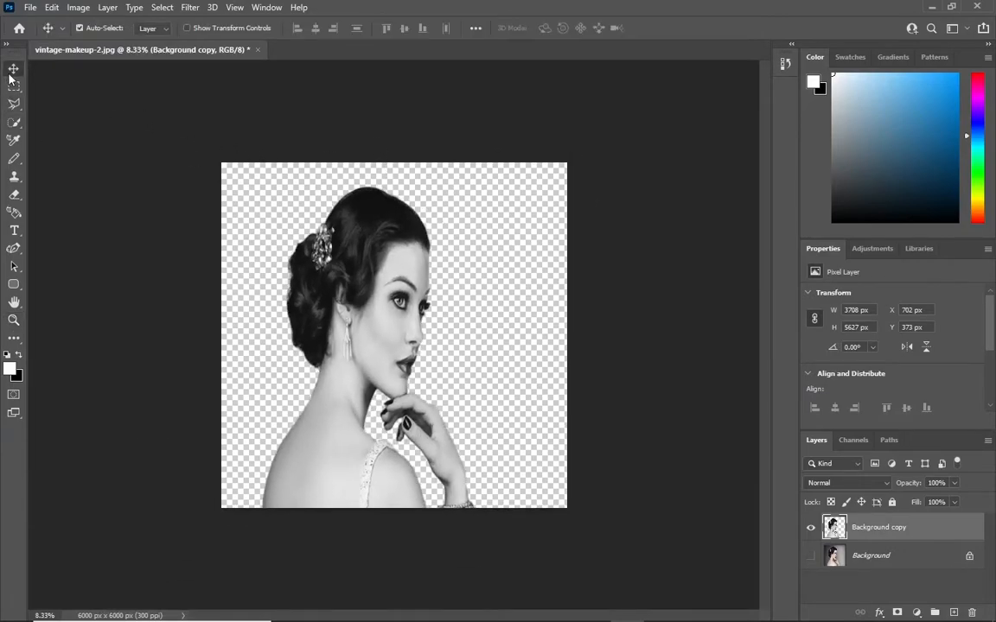
left_click(29, 8)
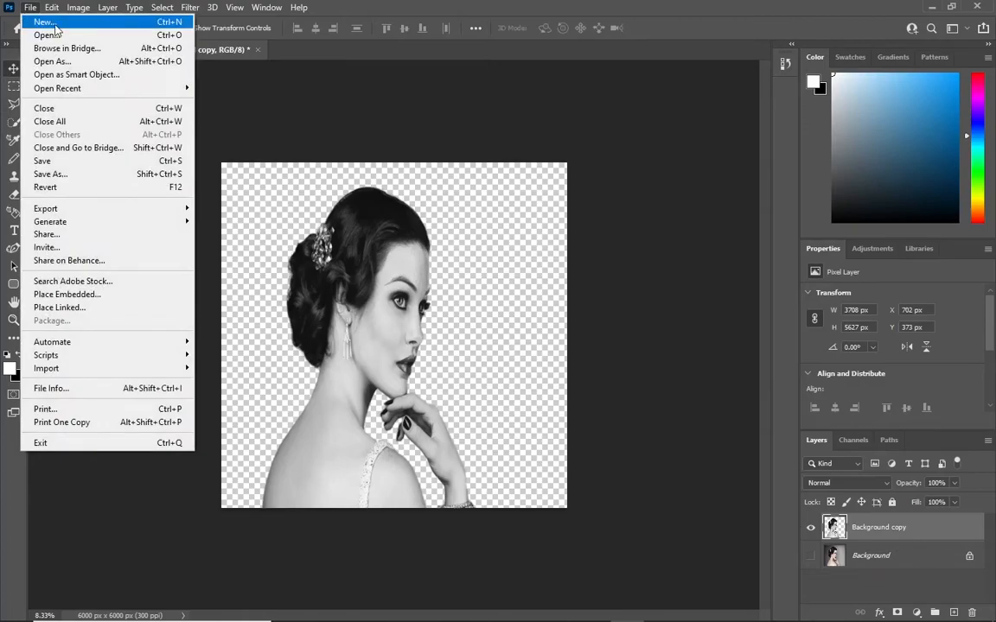
left_click(53, 24)
left_click(705, 188)
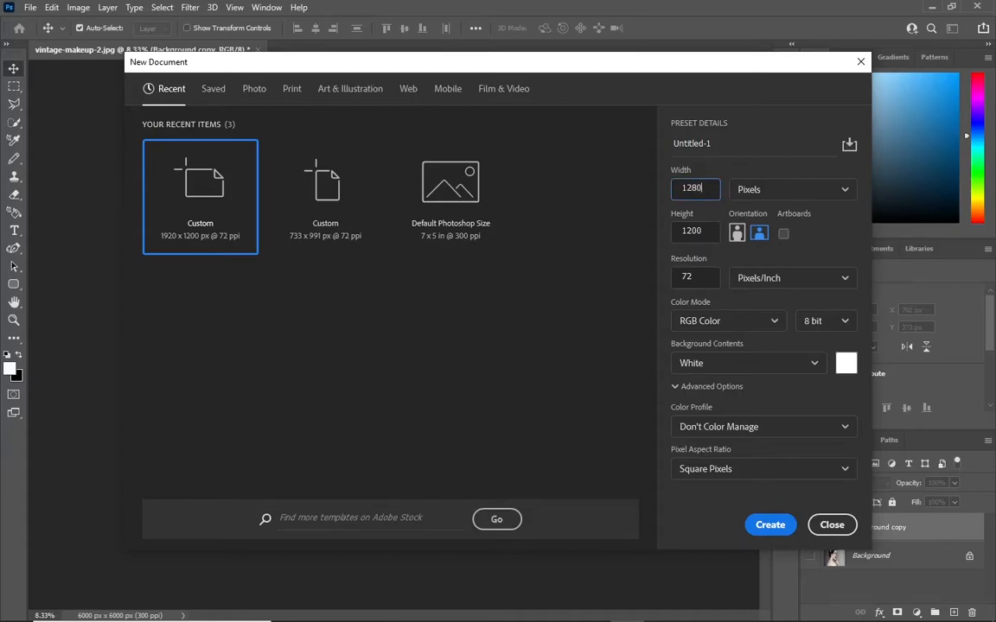
left_click(705, 232)
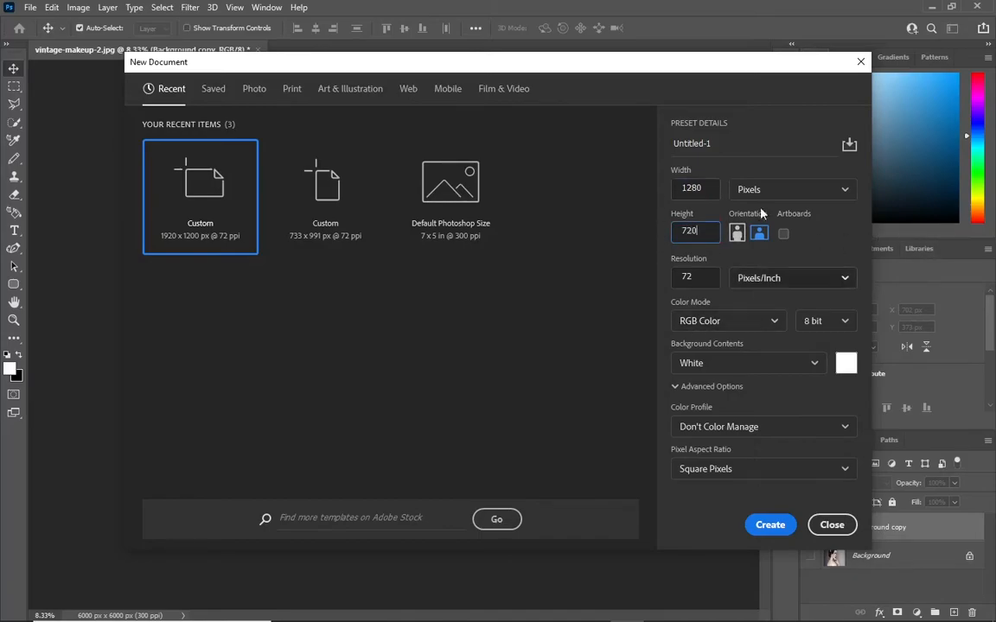
left_click(770, 524)
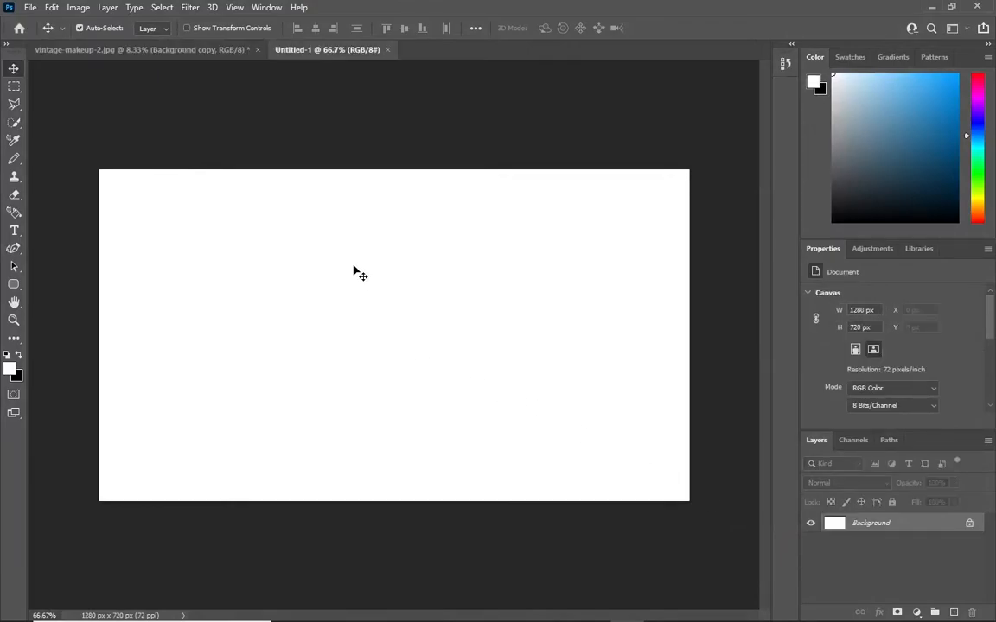
Convert the Background copy layer in vintage-makeup-2.jpg to a smart object
left_click(199, 50)
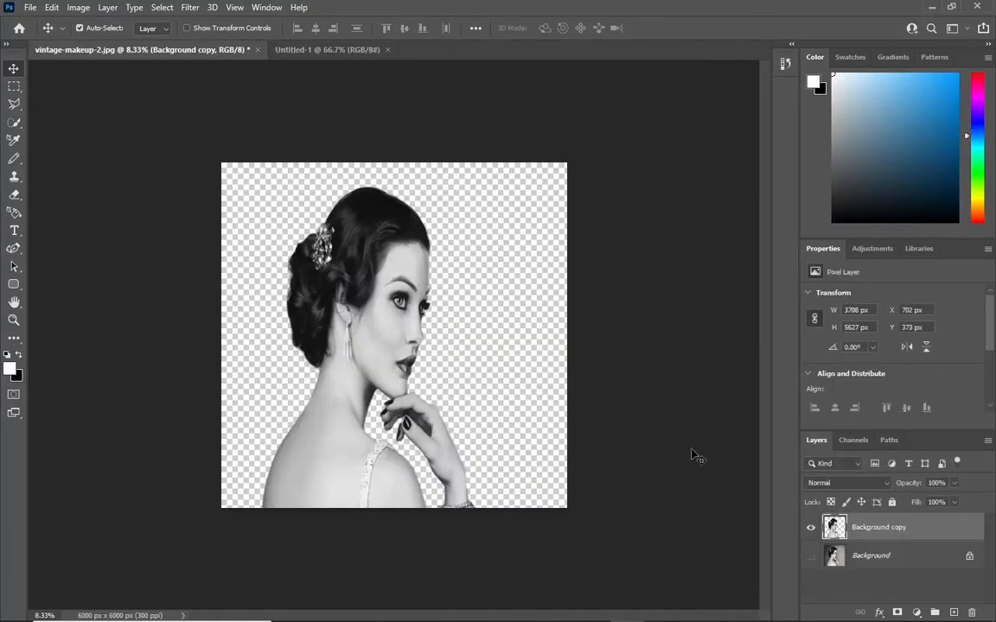
right_click(872, 537)
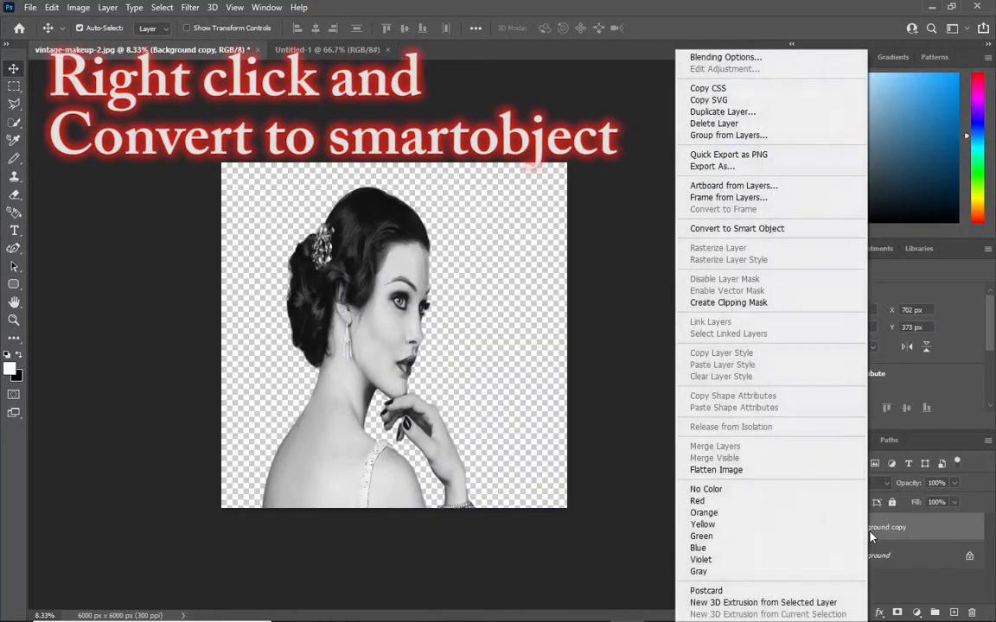
left_click(766, 229)
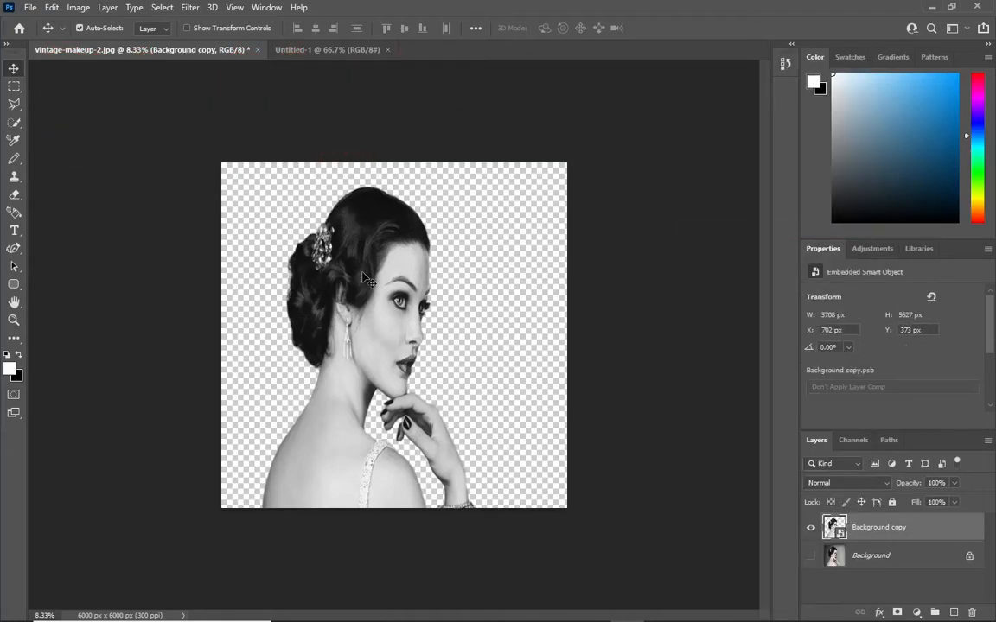
Bring the portrait smart object from vintage-makeup-2.jpg into Untitled-1 and scale it down to about 442 x 669 px
left_click_drag(331, 252, 331, 217)
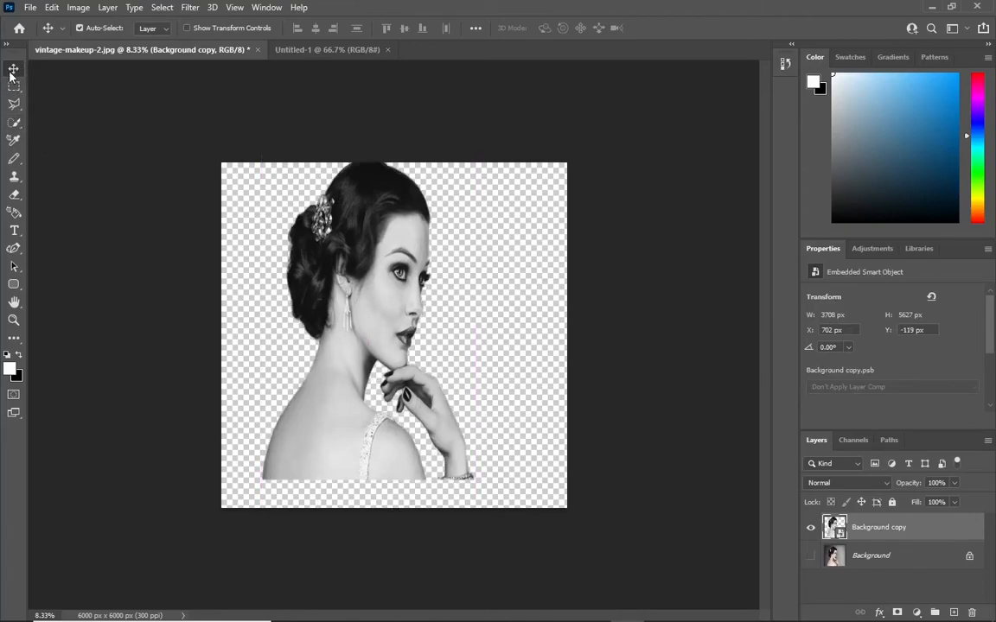
left_click_drag(362, 286, 338, 257)
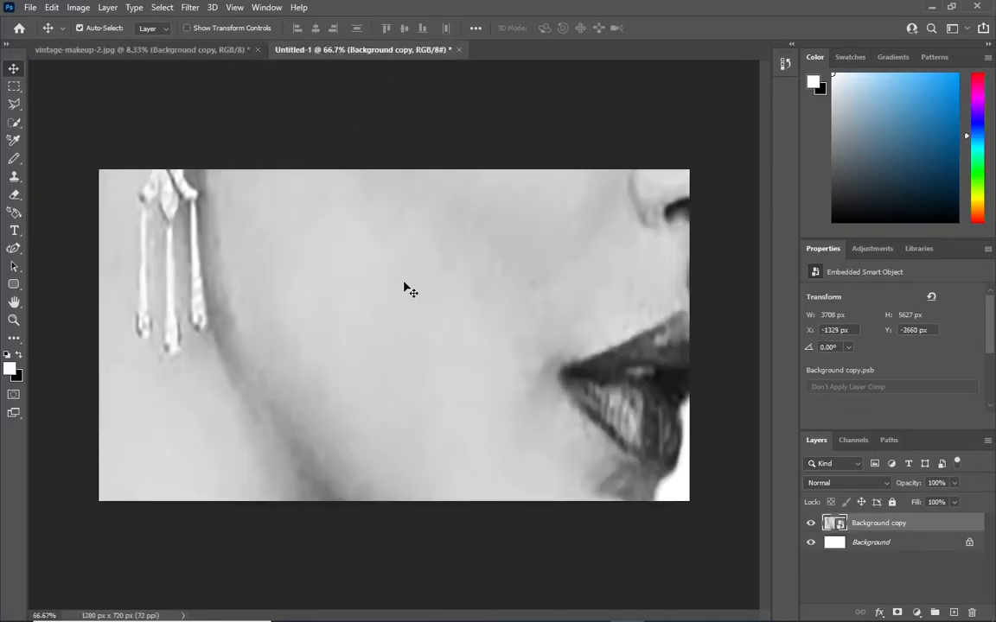
key("z")
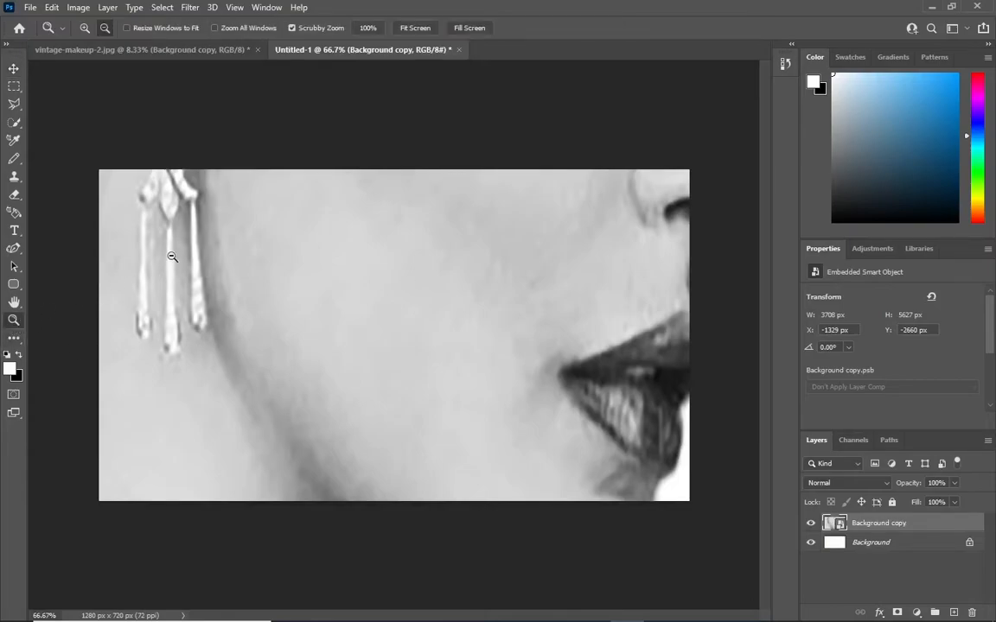
left_click(254, 226, "alt")
left_click(254, 226, "alt")
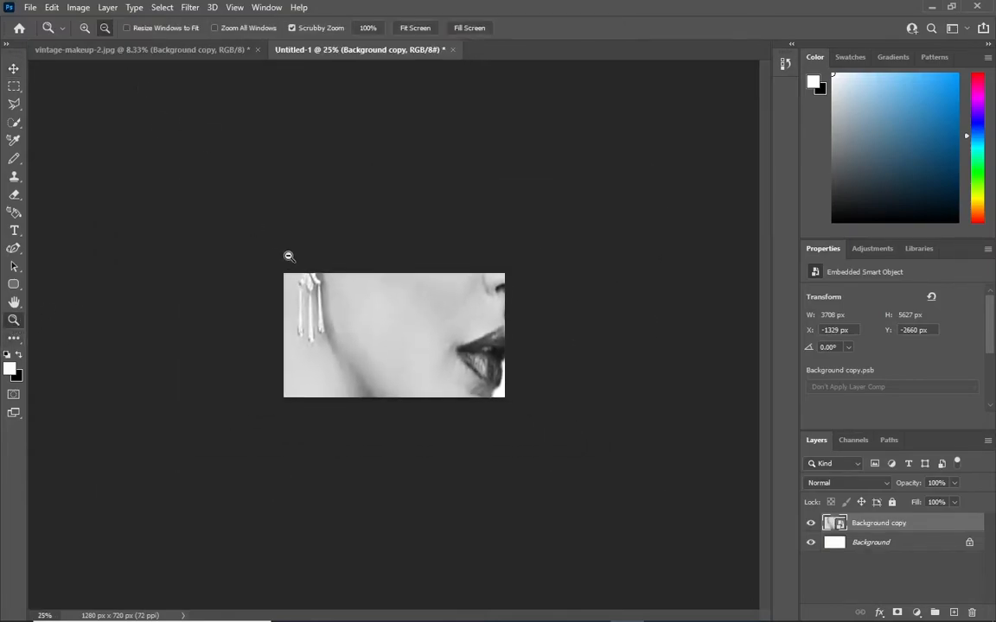
left_click(14, 68)
key("ctrl")
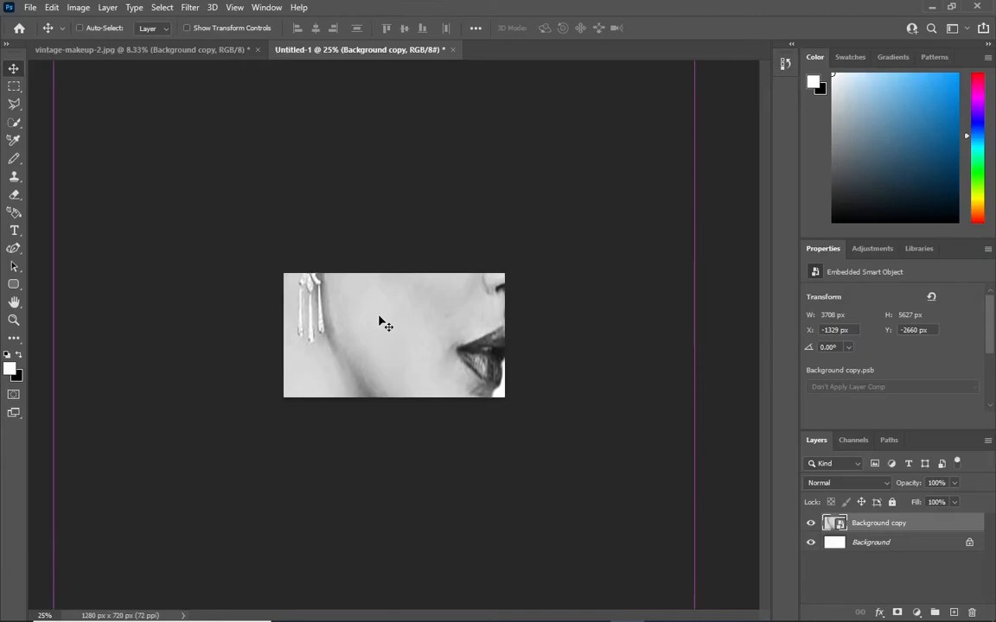
key("ctrl+t")
left_click_drag(696, 299, 424, 321)
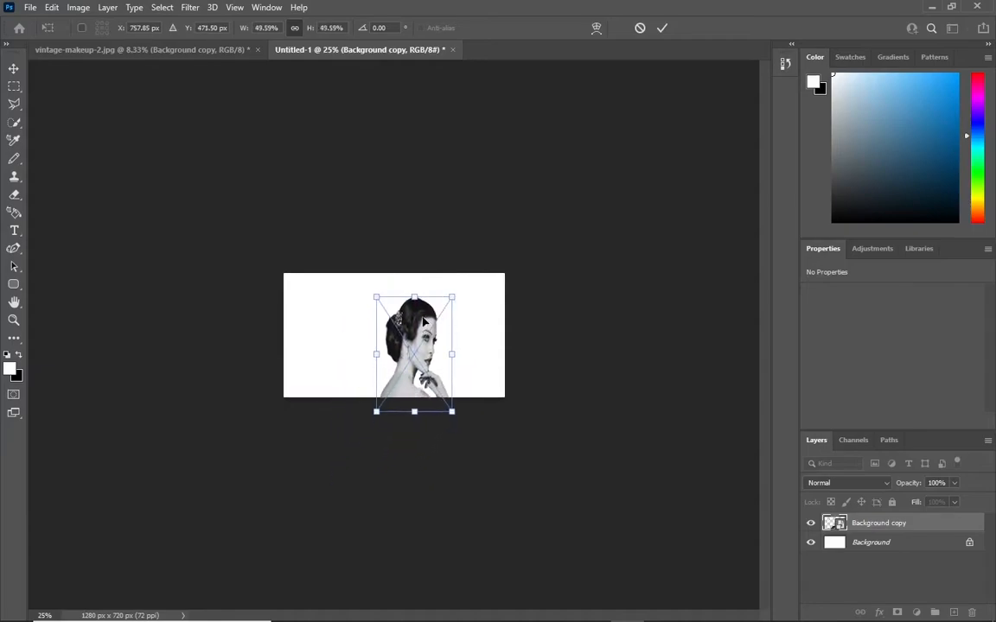
left_click(662, 27)
Enlarge the portrait to about 489 x 742 px and position it at about X 578, Y 0 px, filling the canvas height
key("z")
left_click(85, 28)
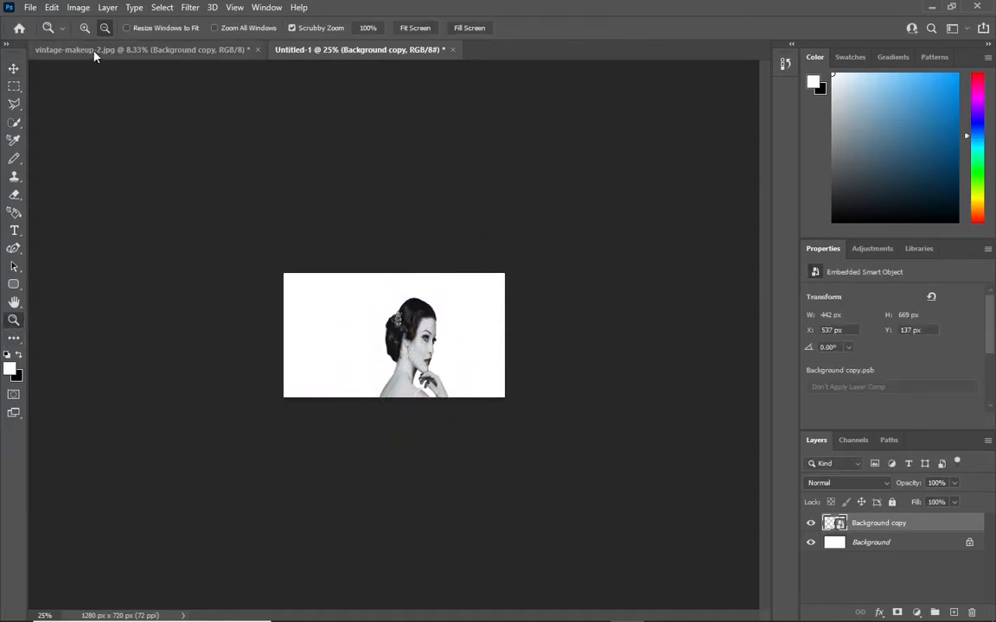
left_click(363, 297)
left_click(363, 296)
left_click(363, 296)
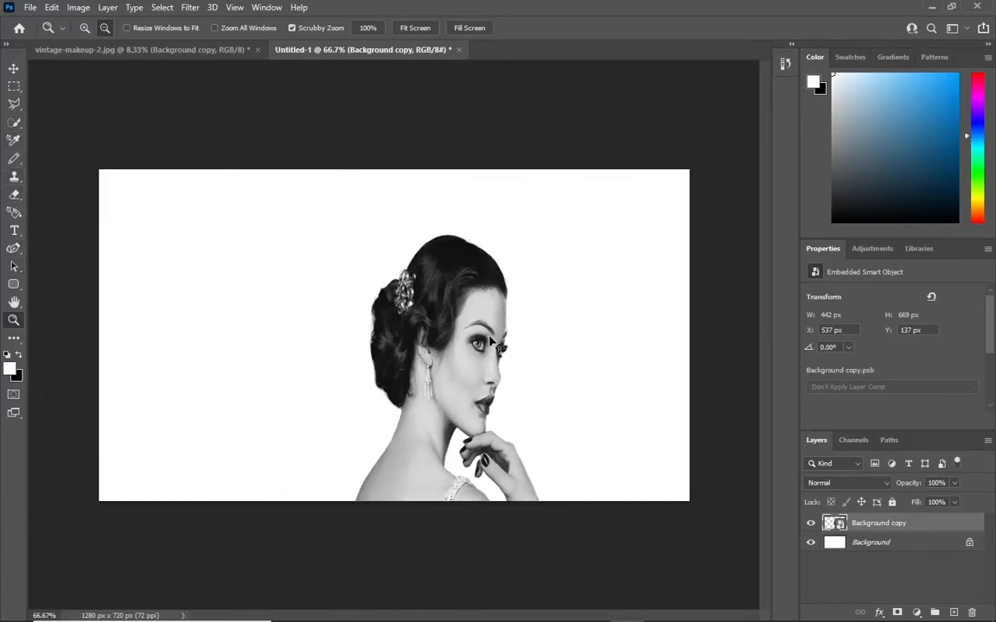
key("ctrl+t")
left_click_drag(551, 229, 632, 206)
left_click_drag(584, 360, 611, 359)
left_click_drag(479, 158, 480, 224)
mouse_move(503, 301)
left_mouse_down()
mouse_move(505, 276)
mouse_move(506, 296)
left_mouse_up()
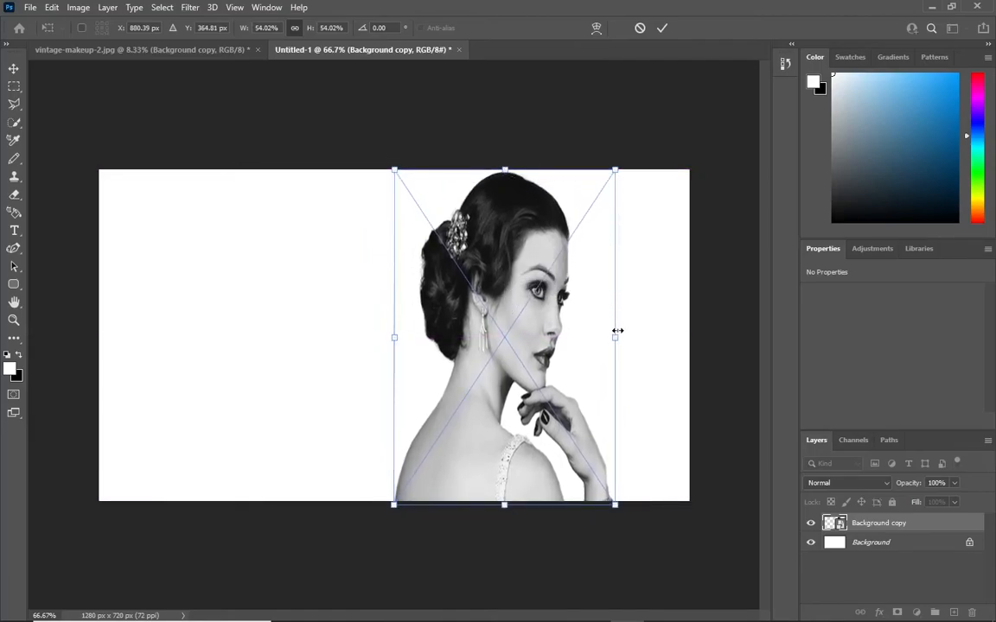
left_click_drag(618, 332, 558, 339)
left_click_drag(489, 158, 489, 169)
left_click_drag(499, 259, 488, 259)
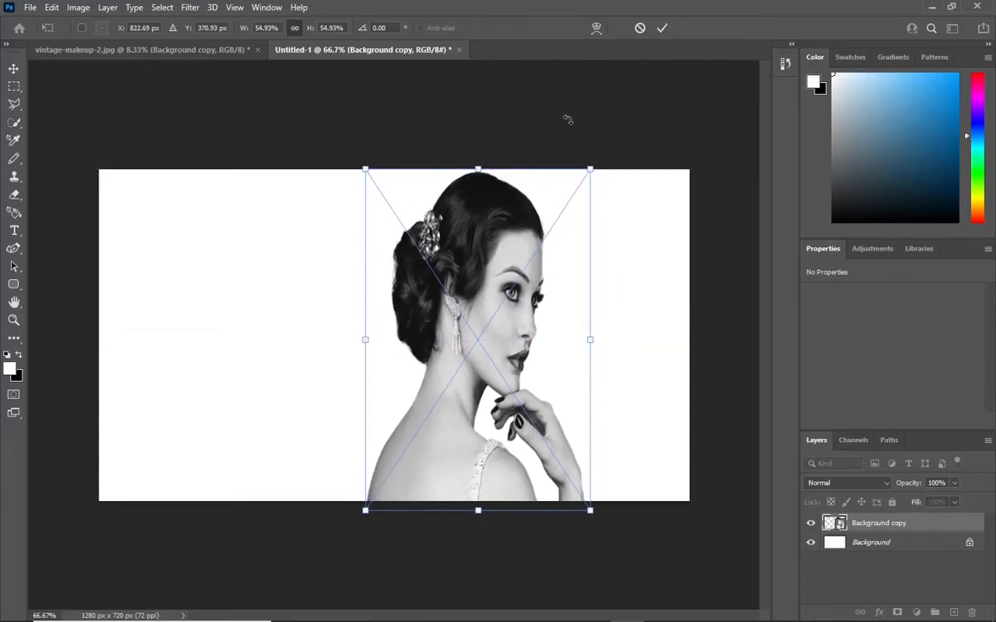
left_click(662, 29)
Convert the Background copy smart object in Untitled-1 to a regular pixel layer
key("z")
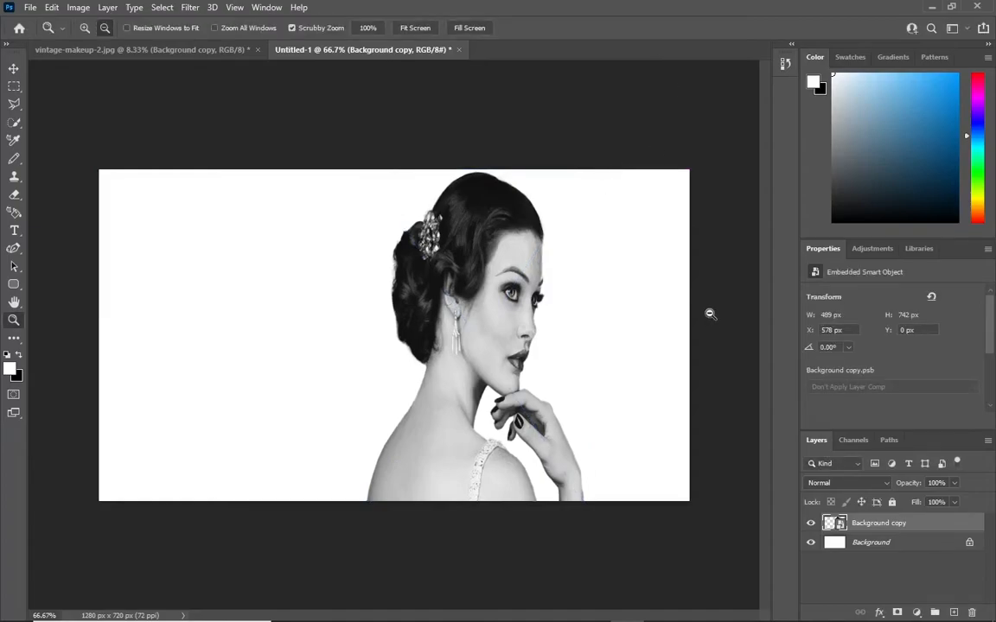
right_click(878, 522)
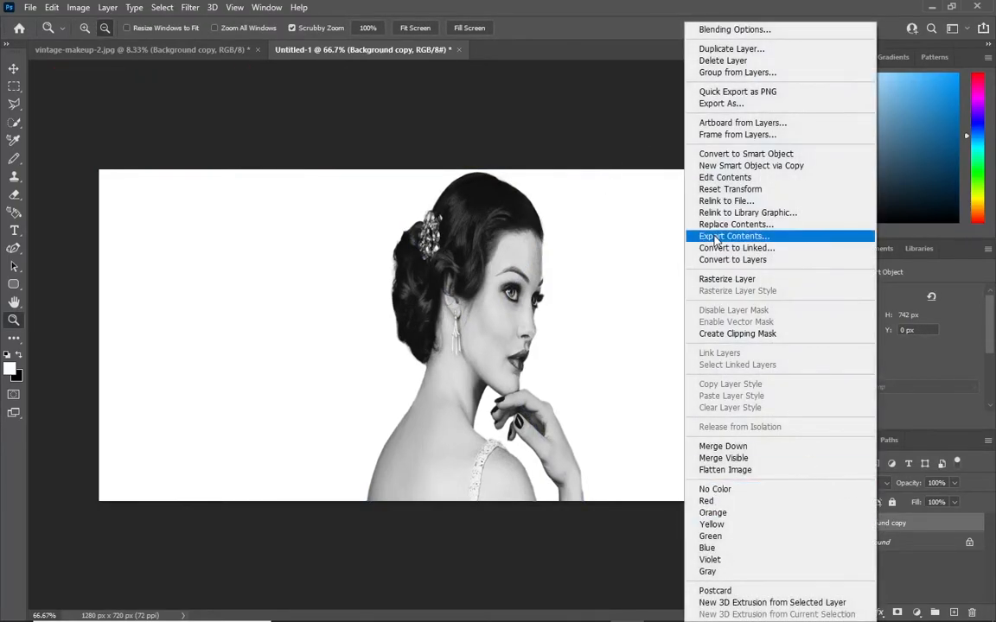
left_click(657, 252)
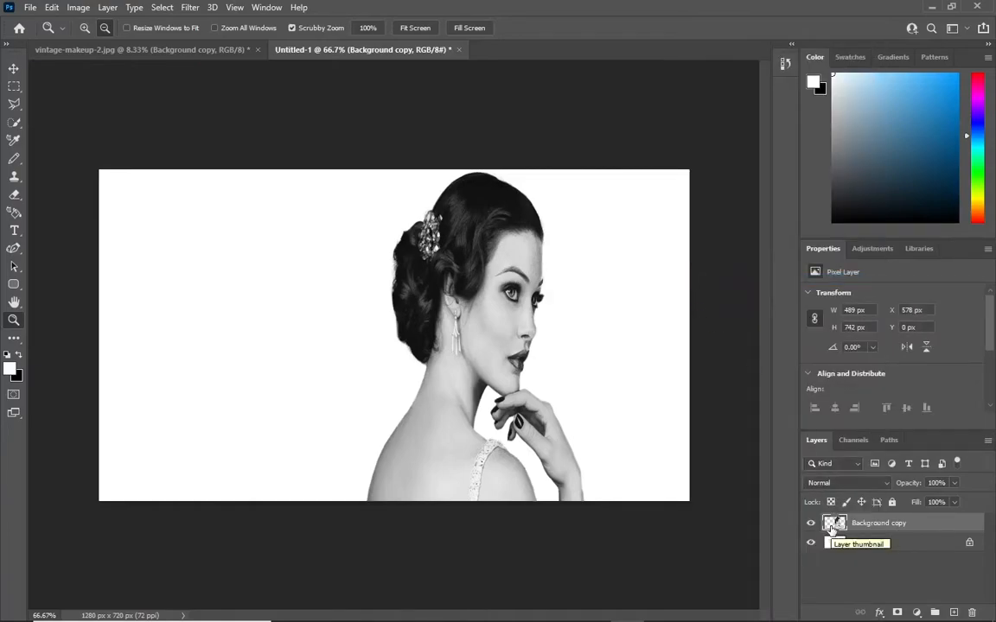
Open the video clip Smoke - 16428.mp4 from the Pictures folder
left_click(31, 8)
left_click(46, 35)
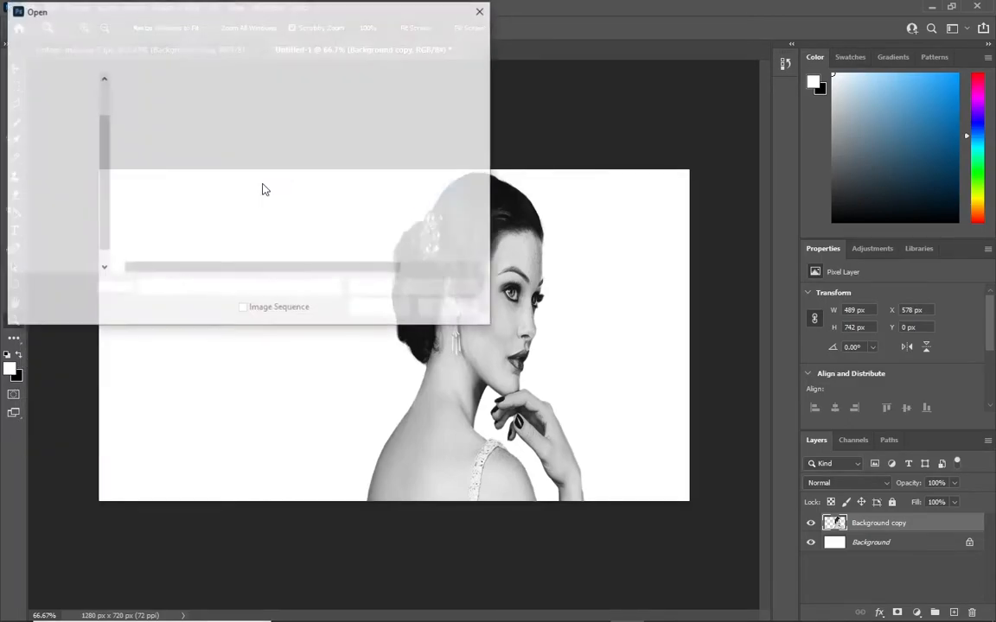
left_click(227, 202)
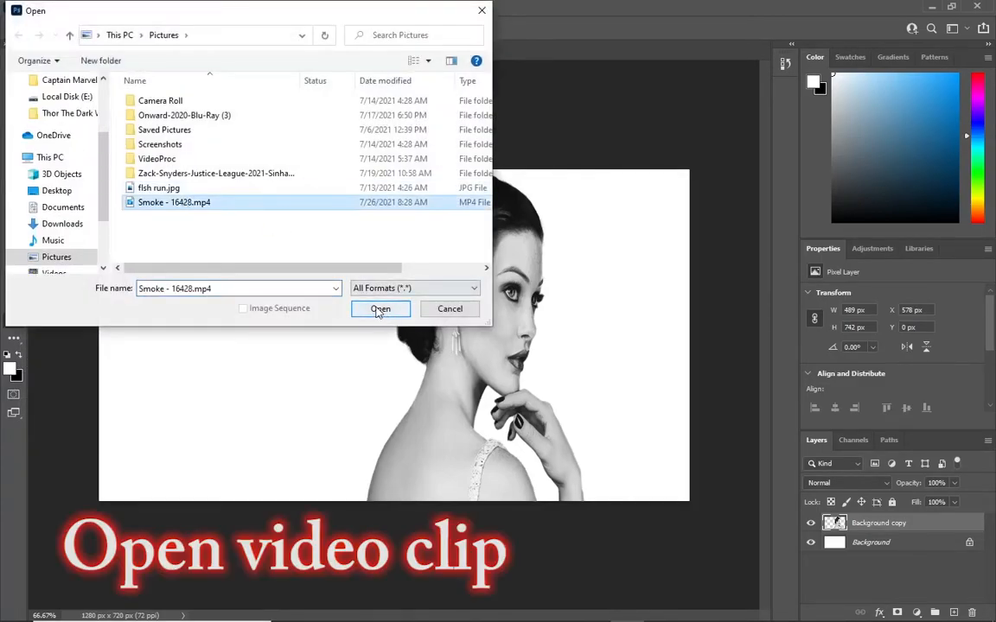
left_click(380, 309)
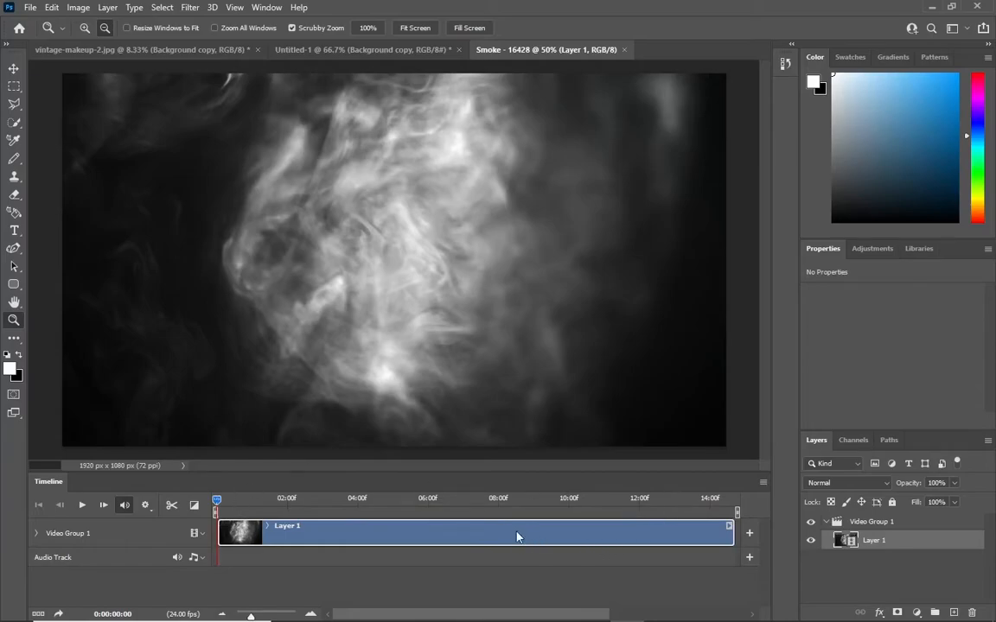
Ungroup Video Group 1 so that the smoke clip is a standalone layer
left_click_drag(250, 616, 248, 616)
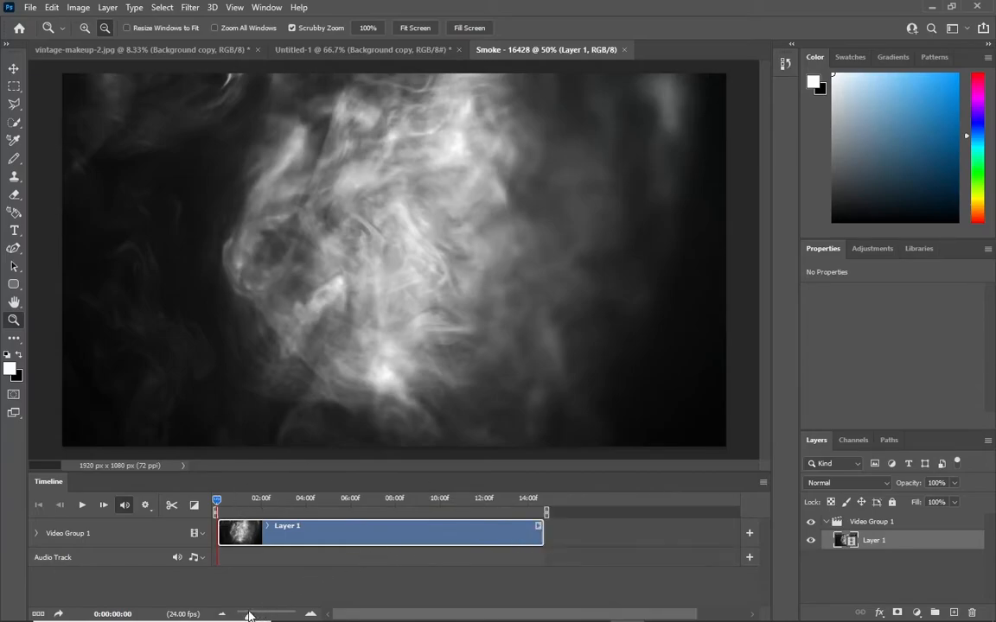
right_click(862, 524)
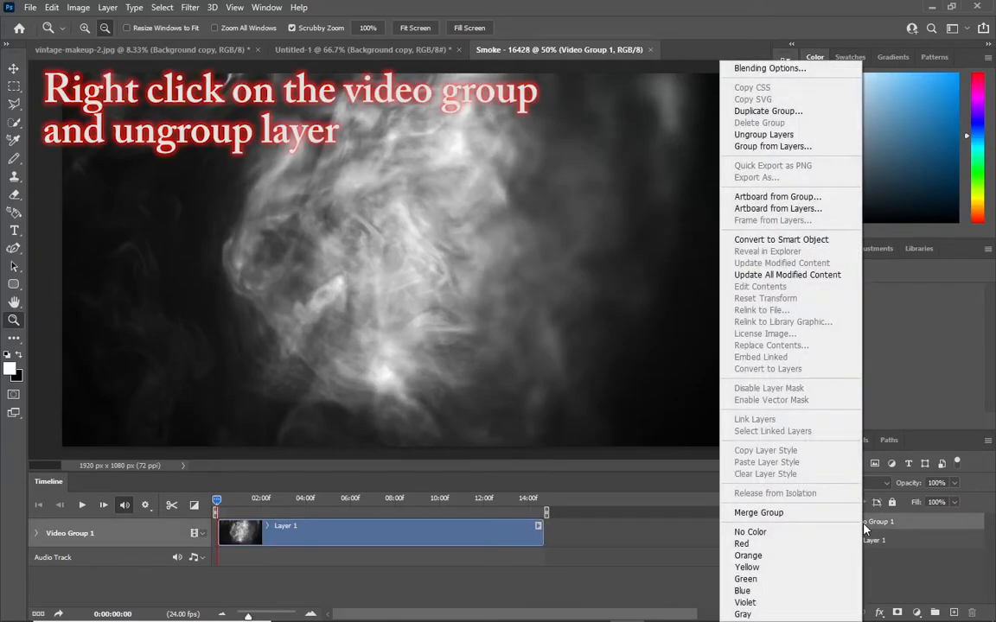
left_click(782, 136)
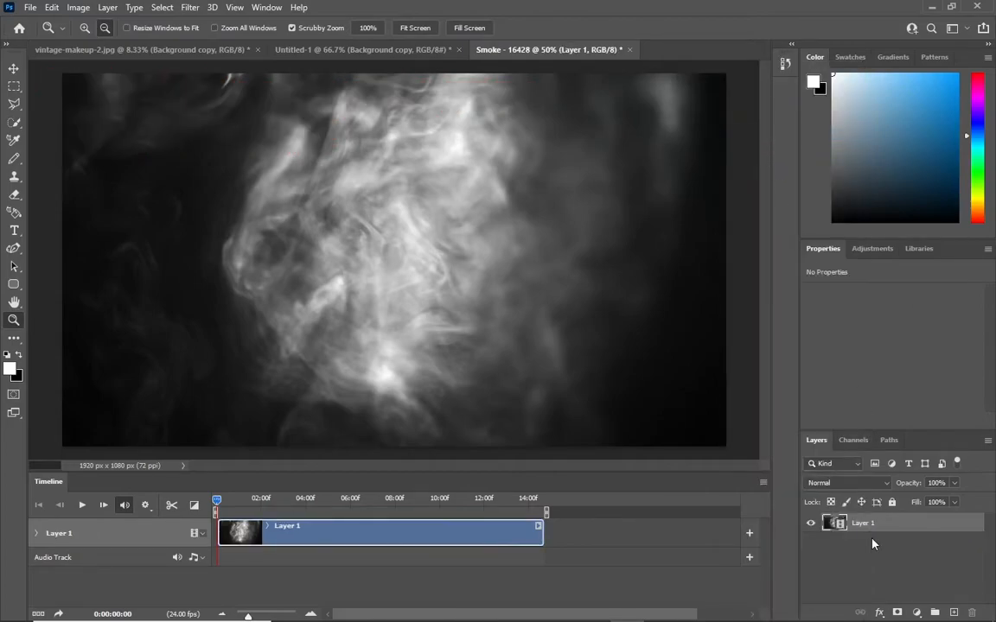
Set the smoke clip's playback speed to 400%
left_click(538, 526)
double_click(499, 501)
type("400")
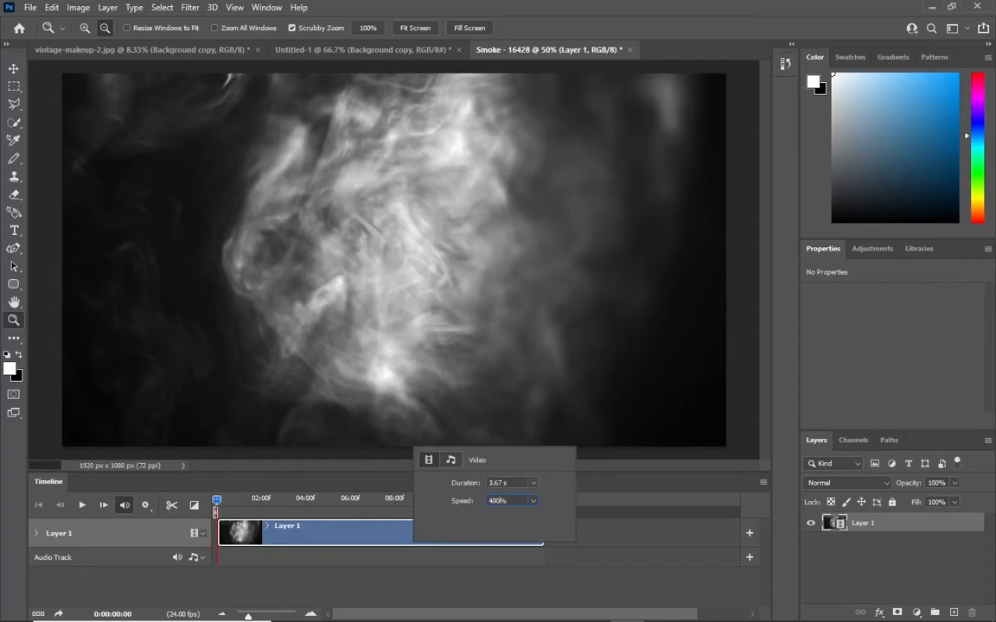
key("Return")
key("Return")
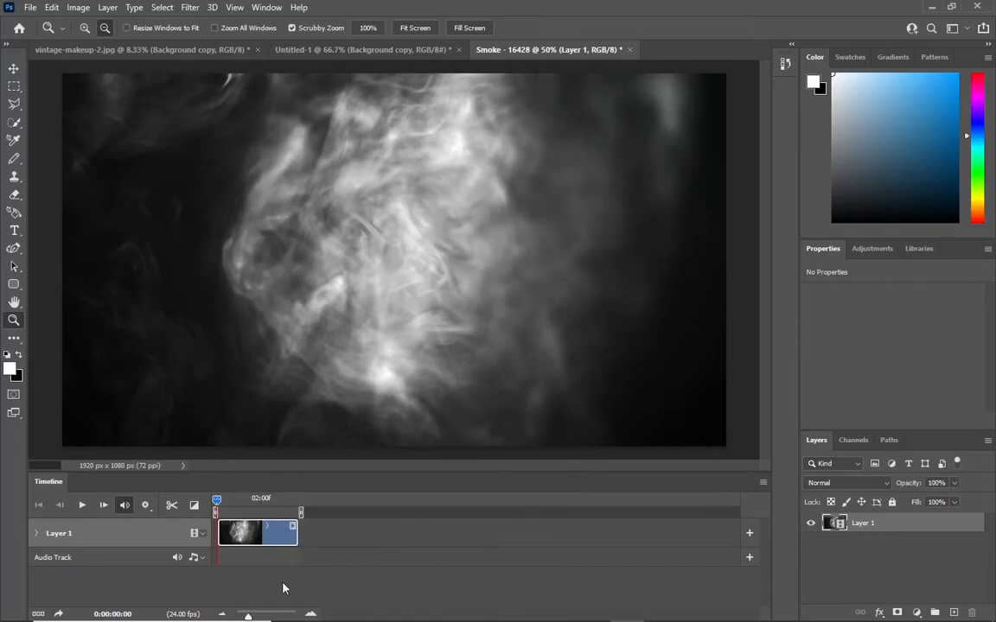
Duplicate the smoke video layer and split the duplicate clip at 0:00:01:23
mouse_move(249, 615)
left_mouse_down()
mouse_move(261, 616)
mouse_move(253, 617)
left_mouse_up()
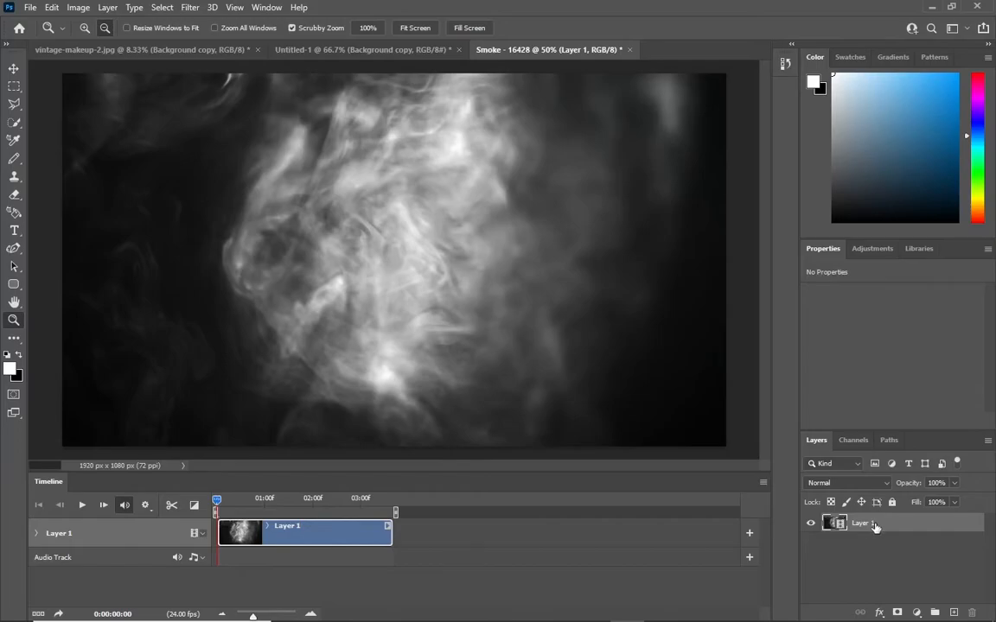
key("ctrl+j")
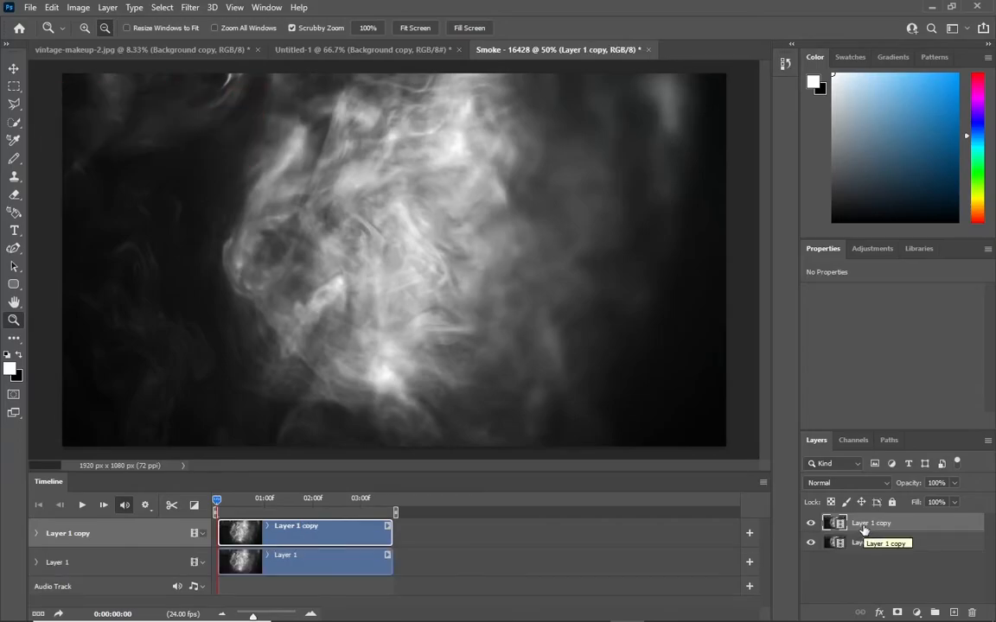
left_click(315, 508)
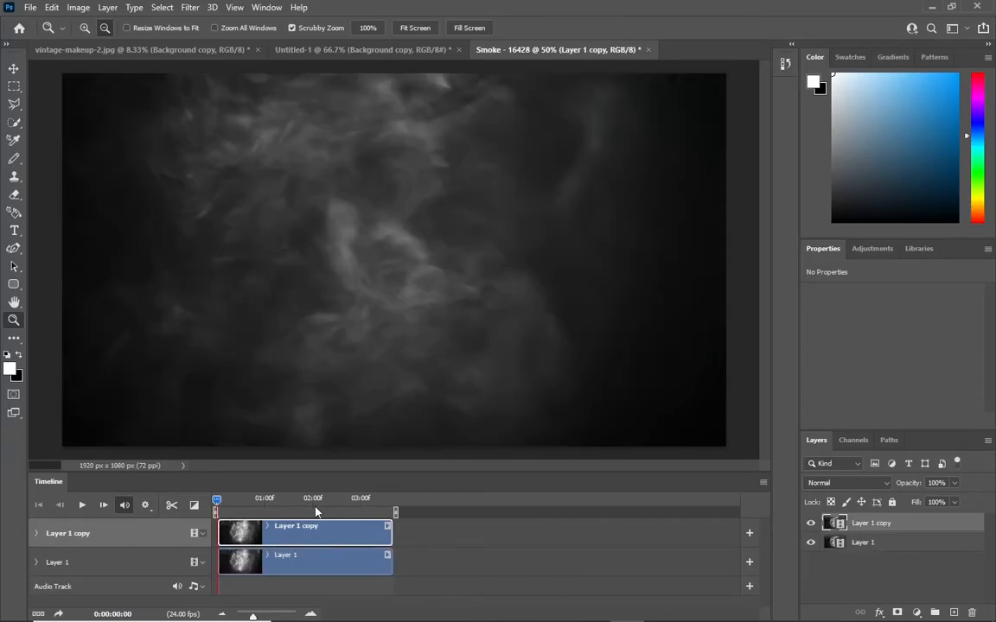
left_click(315, 508)
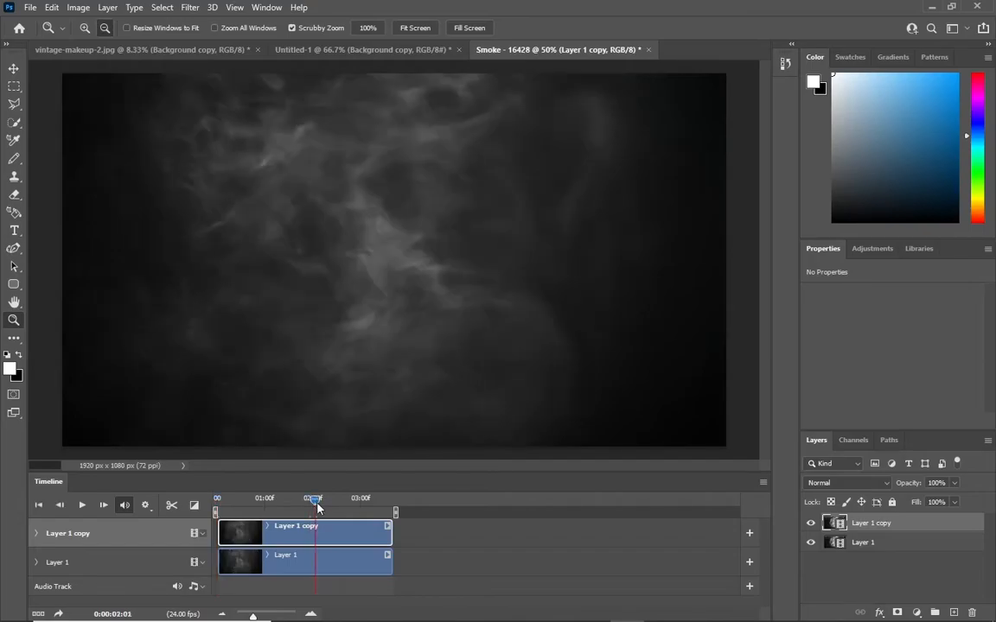
left_click_drag(318, 503, 314, 503)
left_click(324, 503)
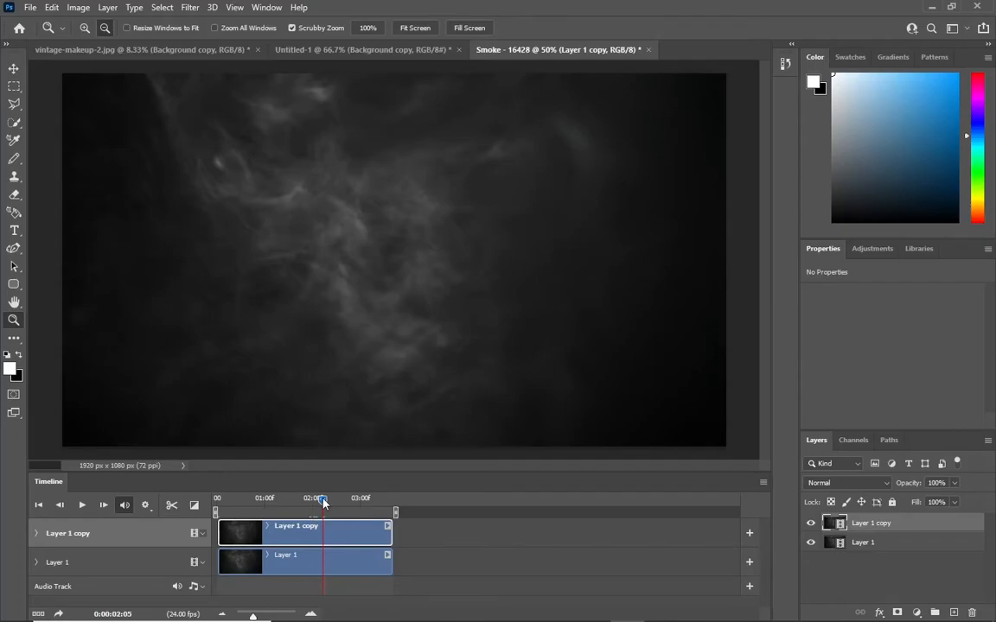
left_click_drag(324, 503, 311, 504)
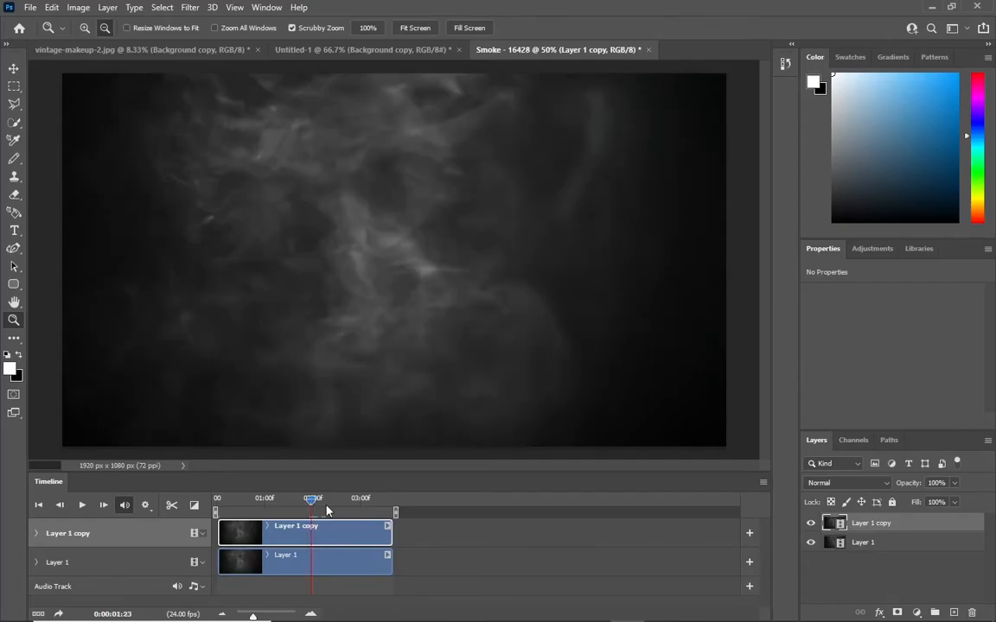
left_click(173, 507)
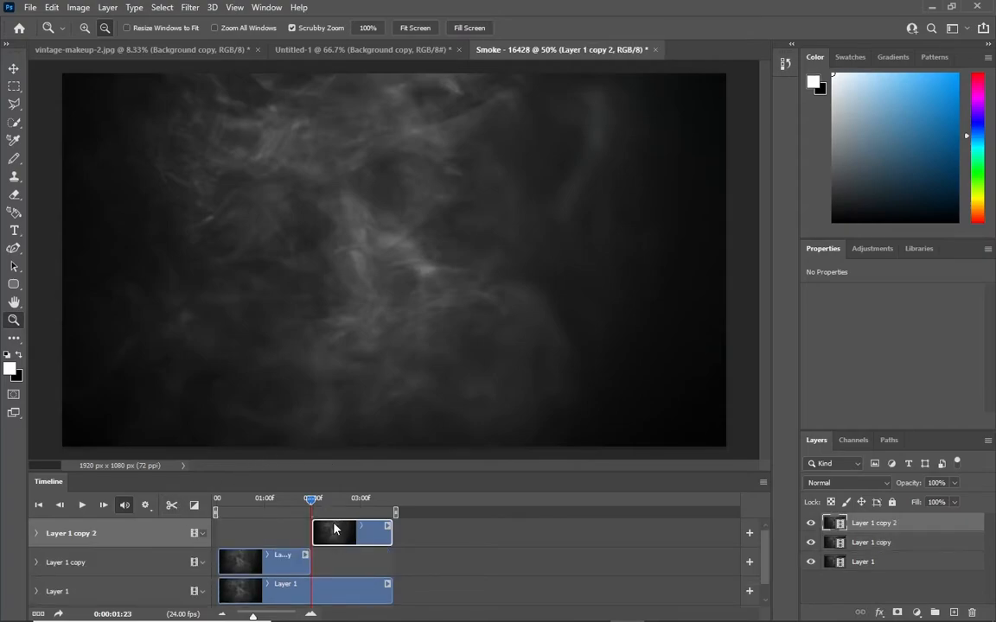
Swap the order of the two split clips in time and trim the start of the Layer 1 copy clip to about 0:00:02:13
left_click_drag(281, 530, 360, 563)
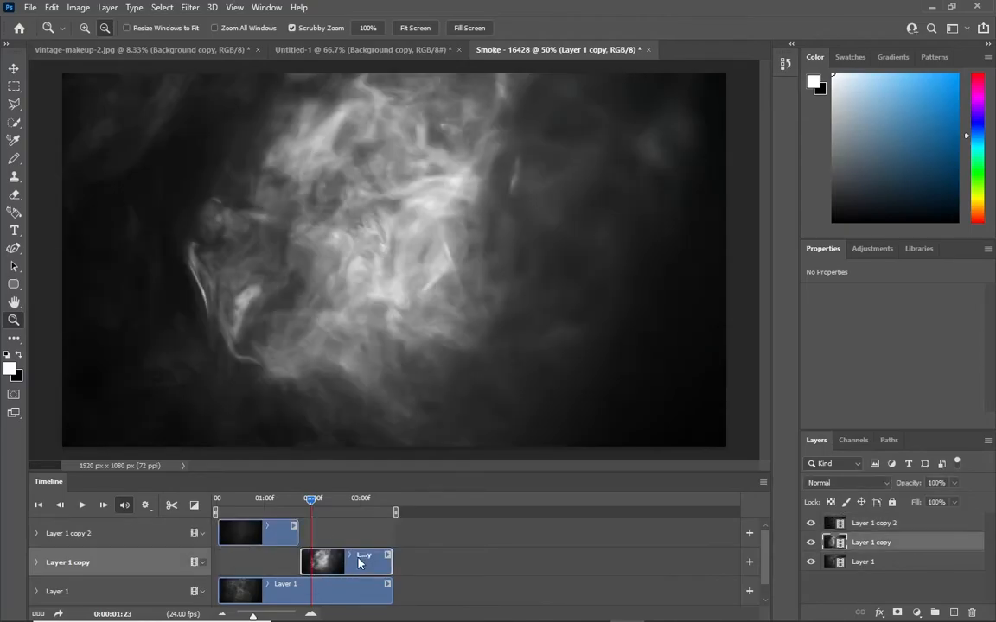
left_click_drag(311, 505, 273, 514)
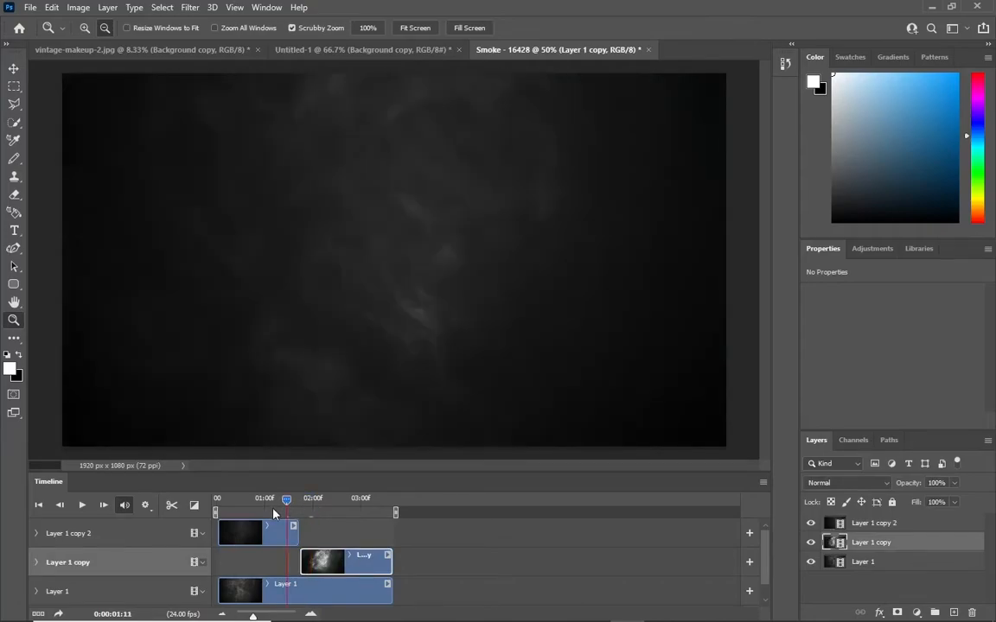
left_click(340, 507)
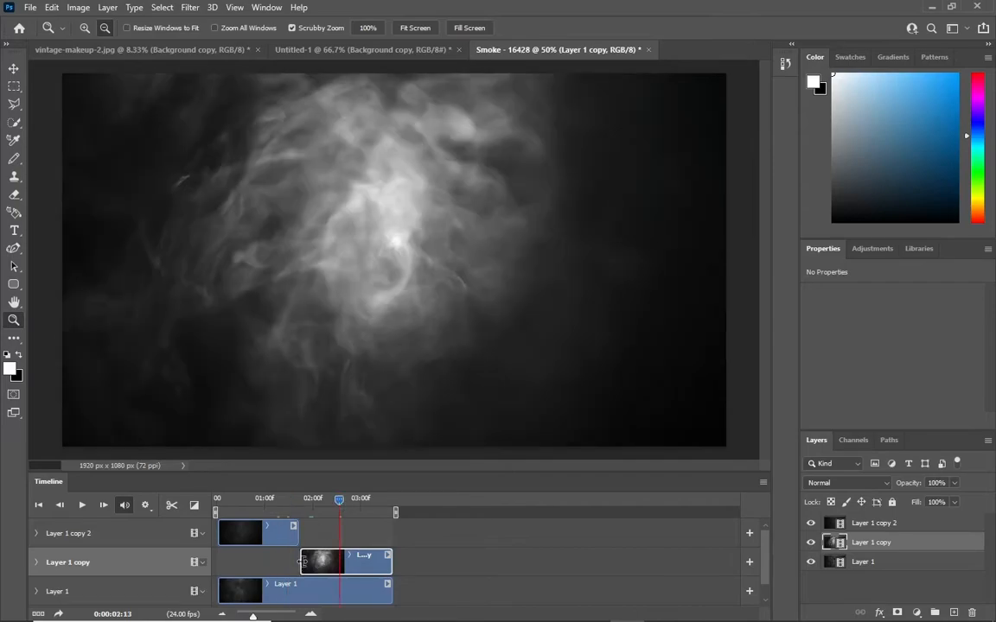
left_click_drag(302, 562, 342, 561)
Shorten the Layer 1 copy and Layer 1 copy 2 clips to a duration of 1 s each
left_click(294, 533)
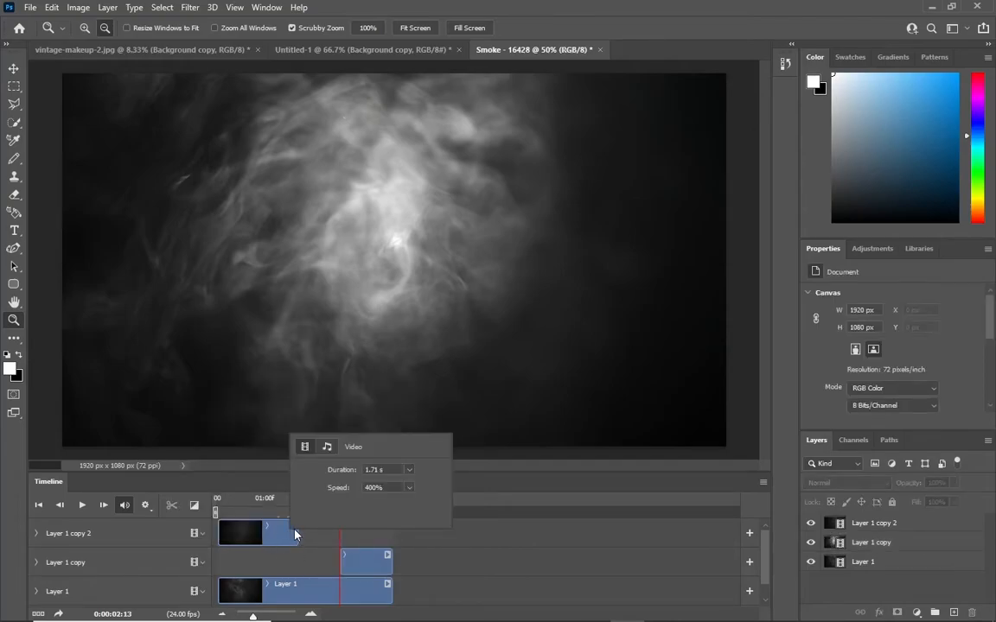
left_click(378, 470)
key("BackSpace")
key("BackSpace")
key("BackSpace")
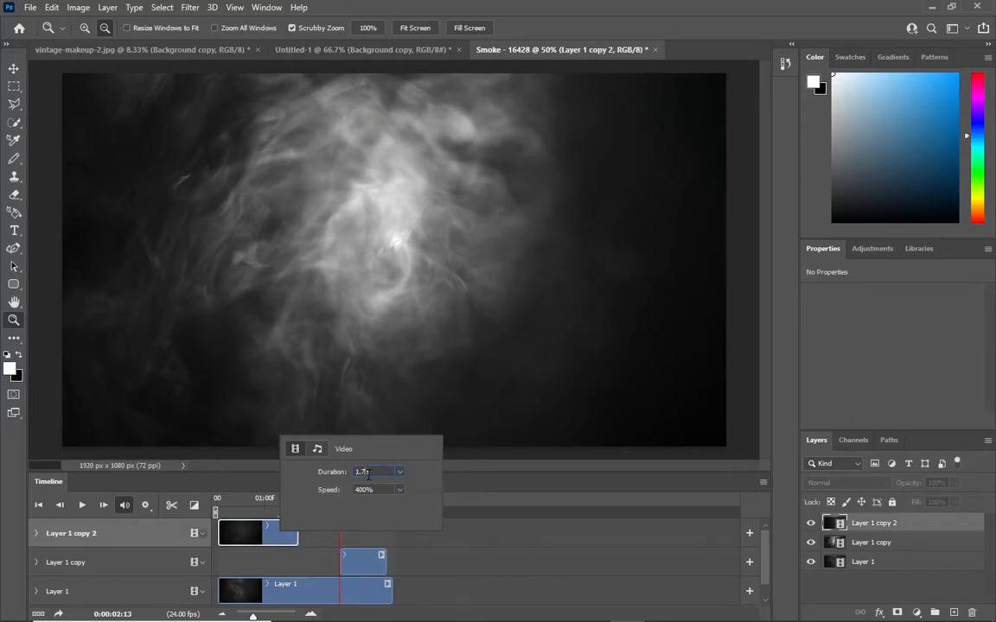
key("BackSpace")
key("BackSpace")
key("Return")
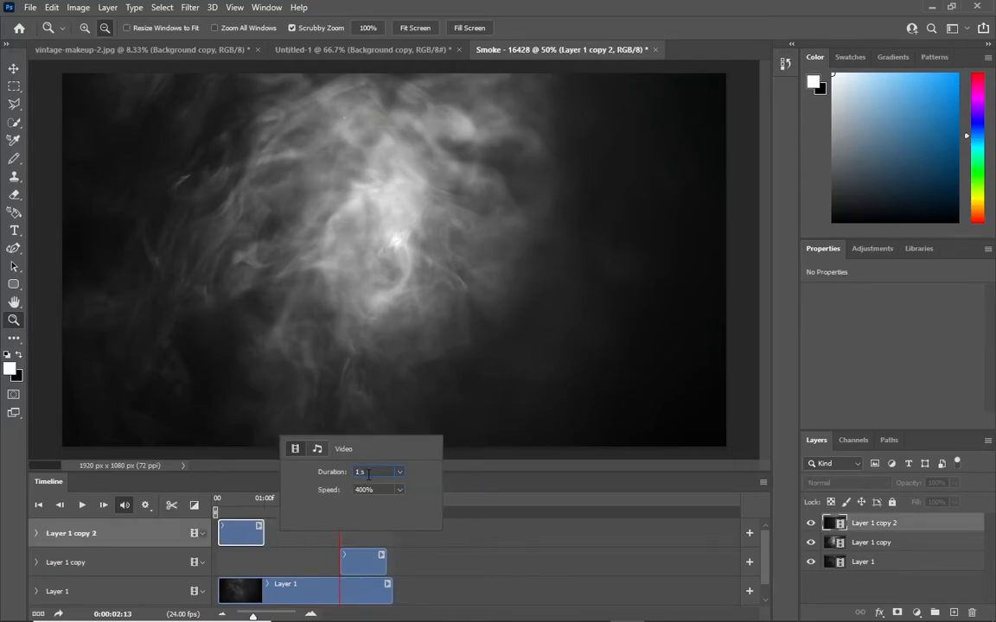
key("Return")
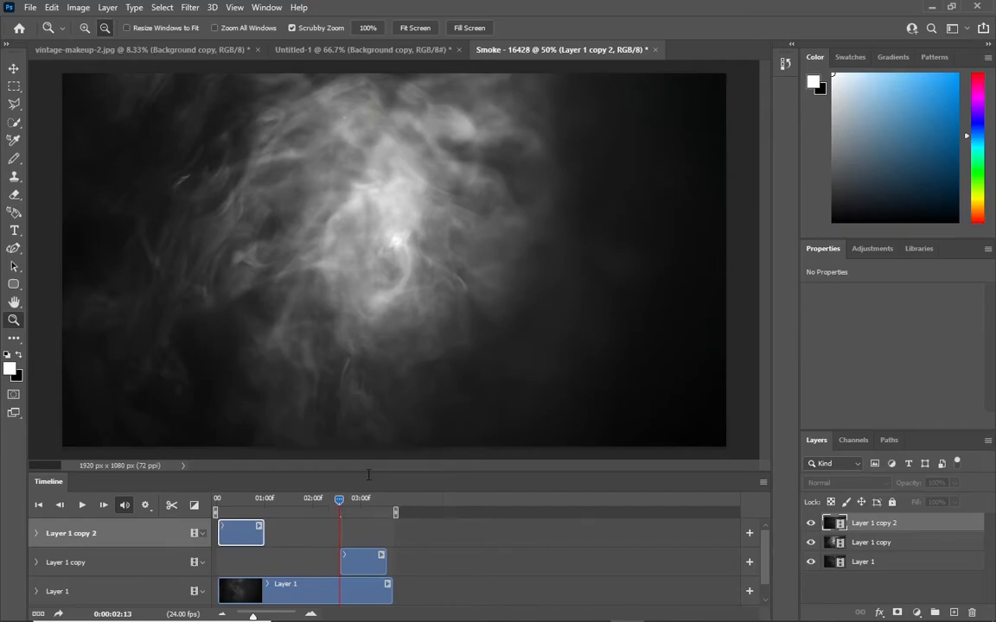
Move the Layer 1 copy clip slightly later and add fades to the end of Layer 1 copy 2 and the start of Layer 1 copy
left_click_drag(361, 561, 370, 562)
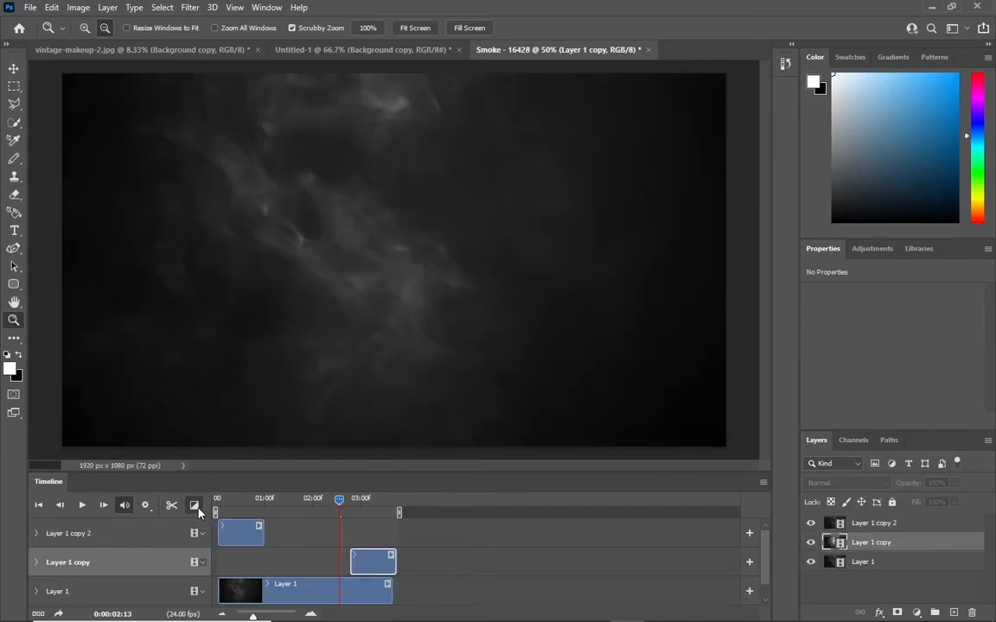
left_click(194, 505)
left_click_drag(215, 386, 254, 537)
left_click_drag(217, 384, 360, 564)
left_click(447, 512)
Convert Layer 1 copy 2, Layer 1 copy and Layer 1 together into a single smart object
left_click(863, 524)
left_click(878, 562, "shift")
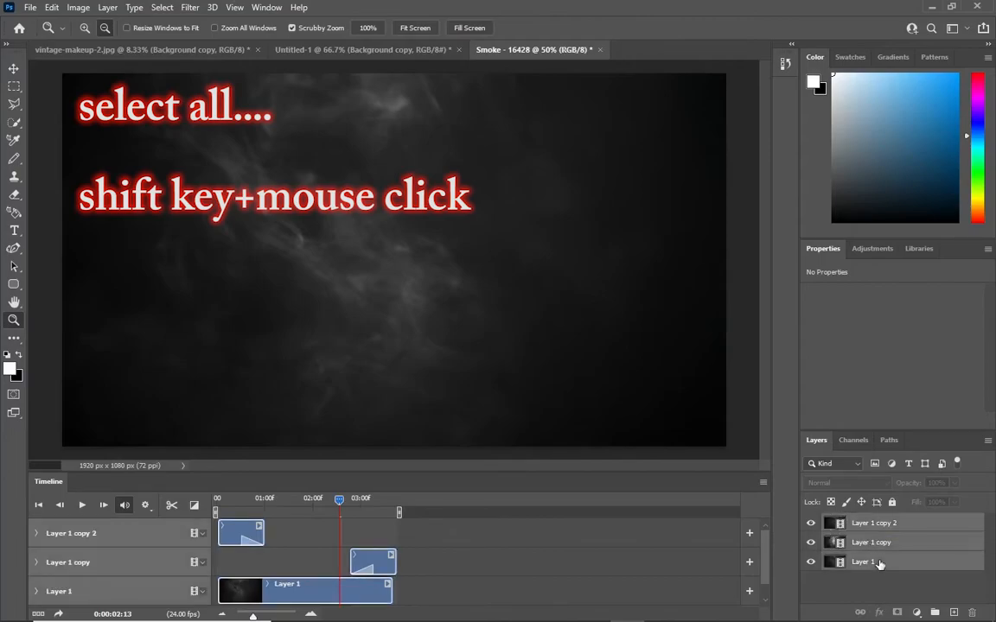
right_click(899, 543)
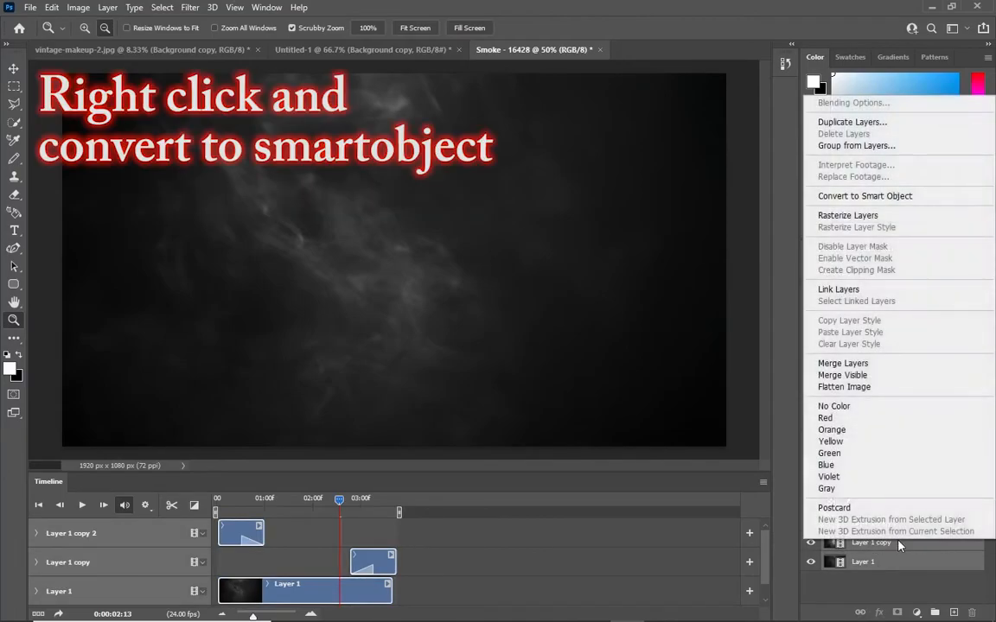
left_click(850, 196)
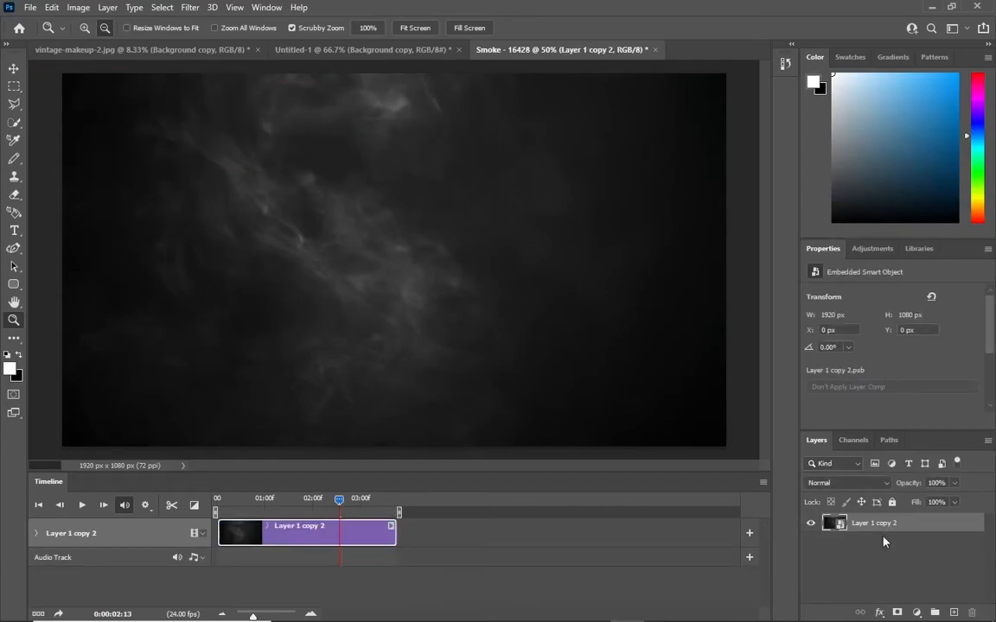
Rename the smart object layer as smoke and invert its colors
double_click(889, 524)
key("BackSpace")
type("smoke")
key("Return")
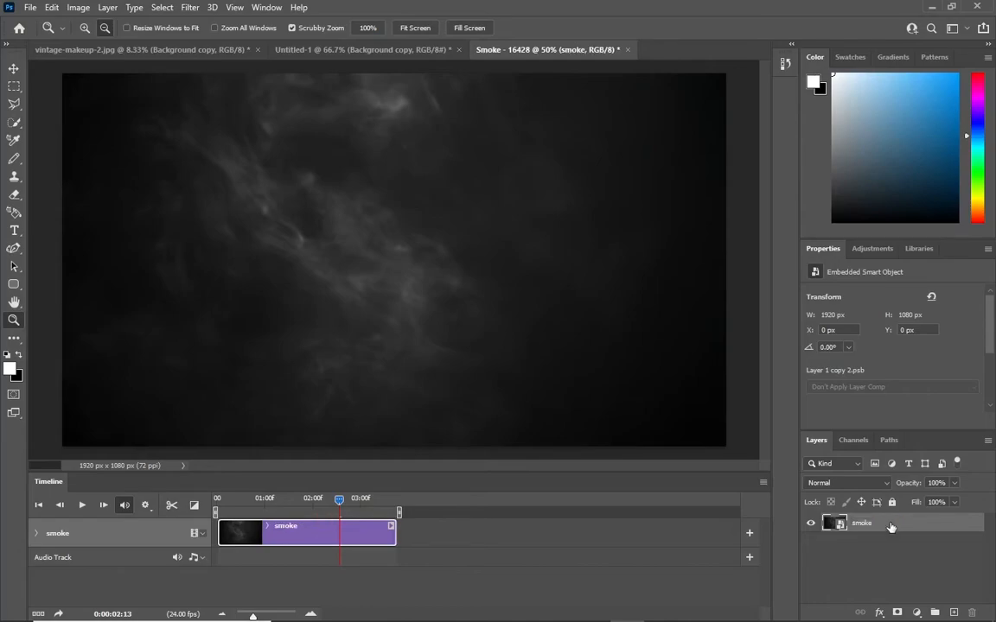
left_click(78, 7)
left_click(256, 208)
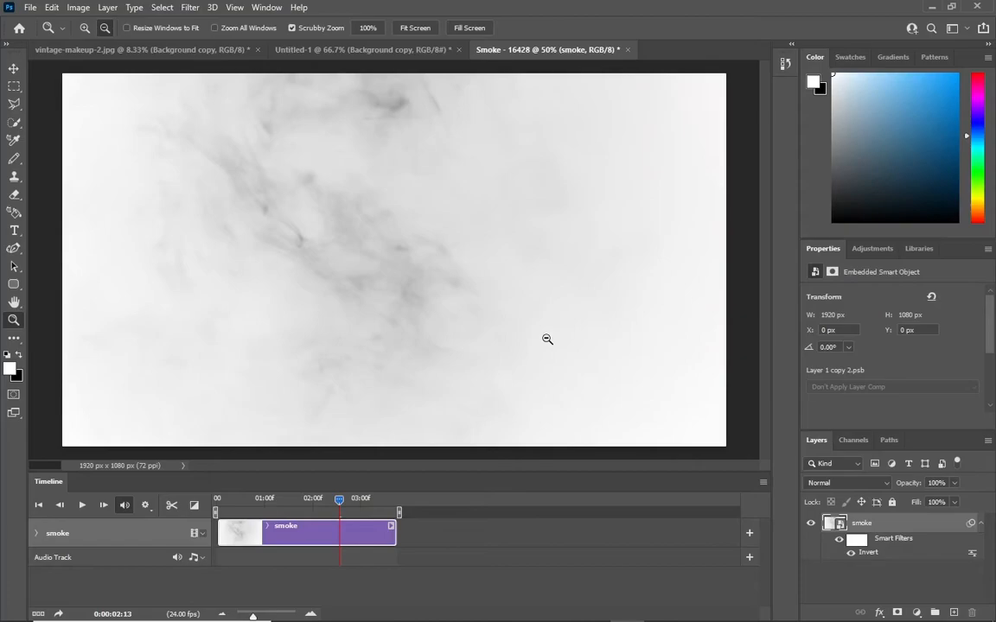
Copy the smoke layer into the Untitled-1 document and place it beneath the Background copy layer
left_click(285, 51)
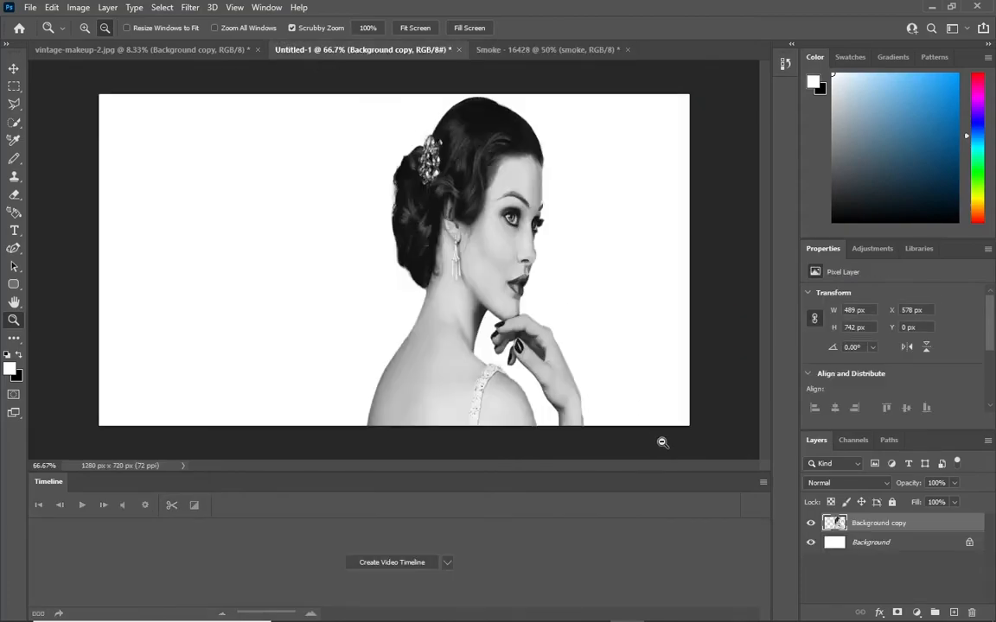
left_click(548, 50)
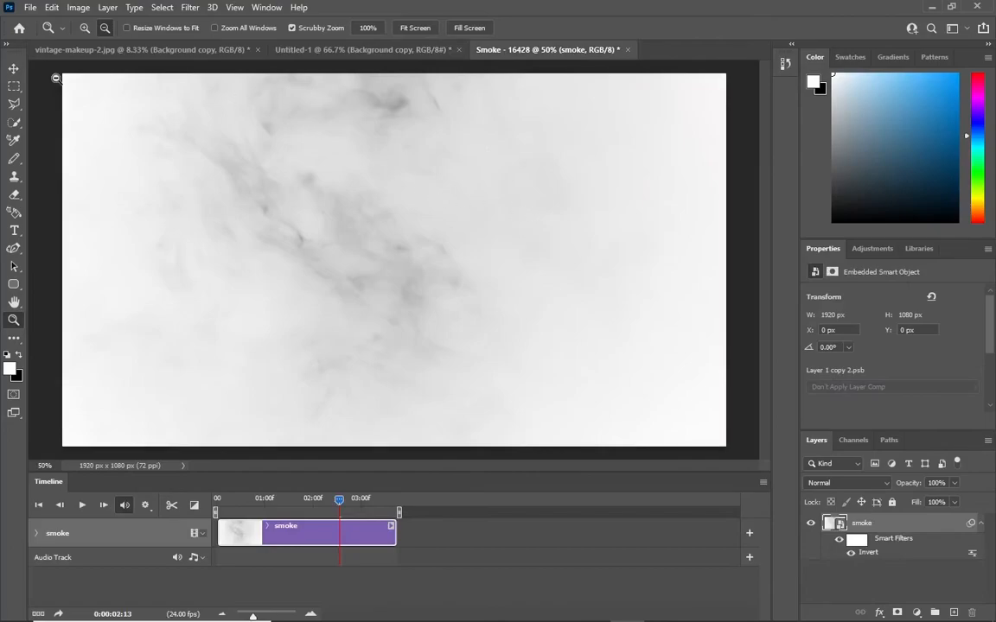
left_click(13, 68)
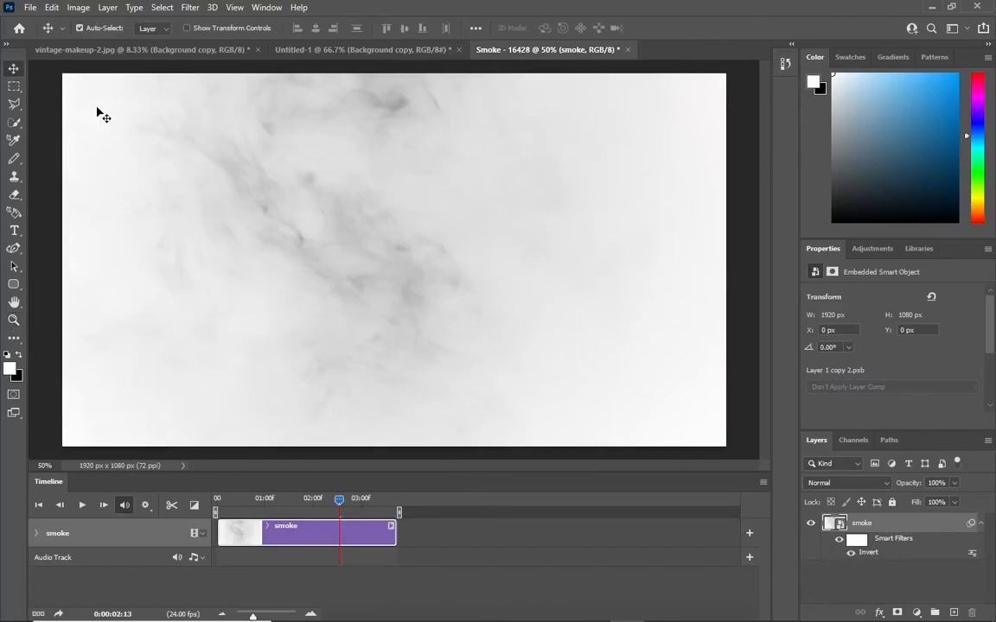
mouse_move(340, 189)
left_mouse_down()
mouse_move(313, 42)
mouse_move(340, 198)
left_mouse_up()
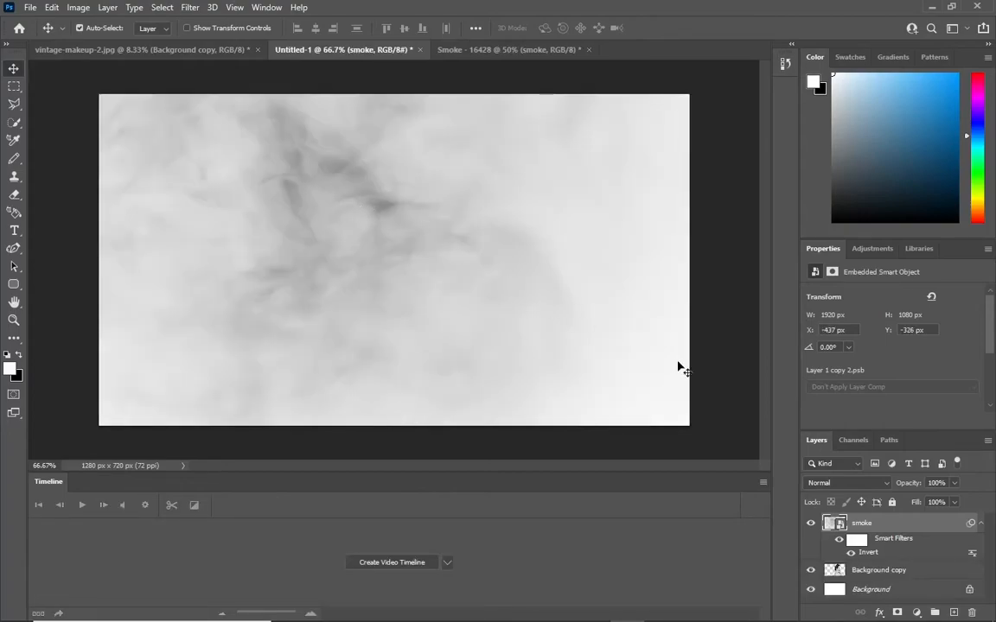
left_click_drag(901, 525, 860, 580)
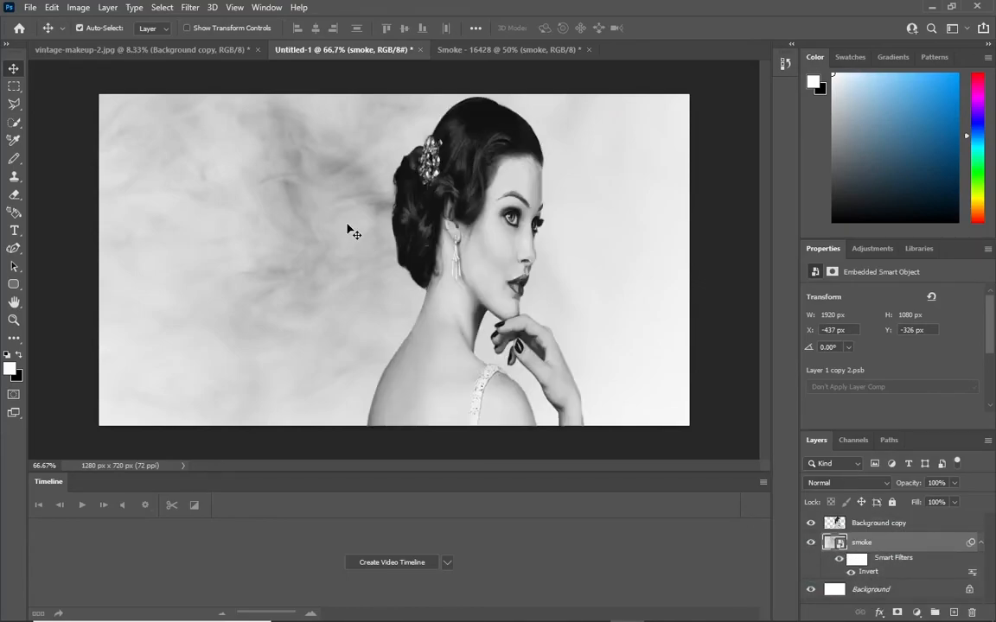
Scale the smoke layer to 90.60% and position it behind the portrait with its lower edge on the canvas's lower edge
key("ctrl+t")
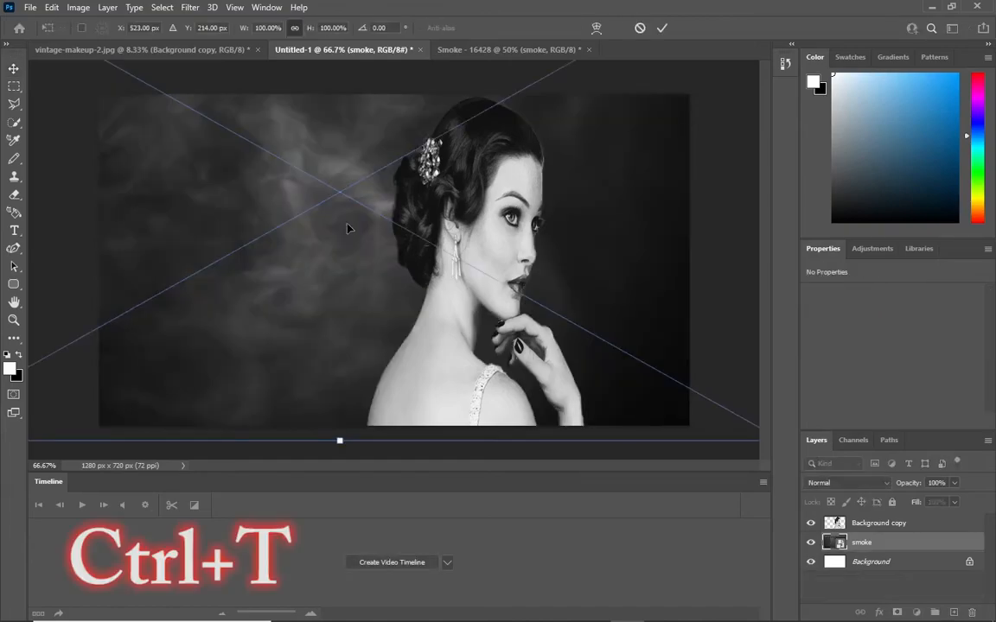
left_click_drag(340, 441, 339, 405)
left_click_drag(306, 295, 346, 321)
left_click_drag(391, 439, 391, 429)
left_click_drag(346, 347, 380, 346)
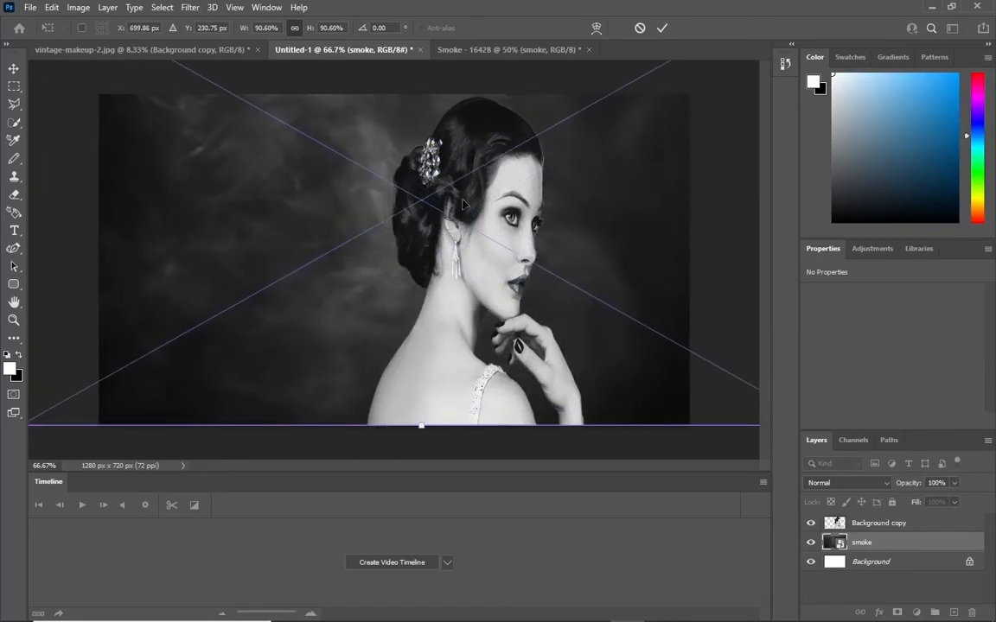
left_click(662, 28)
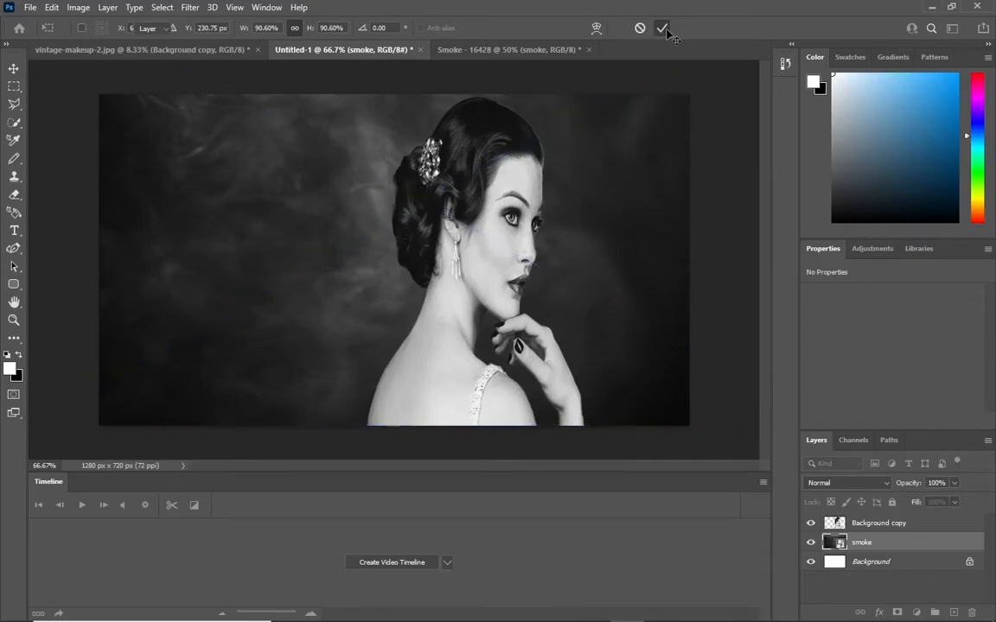
key("ctrl+i")
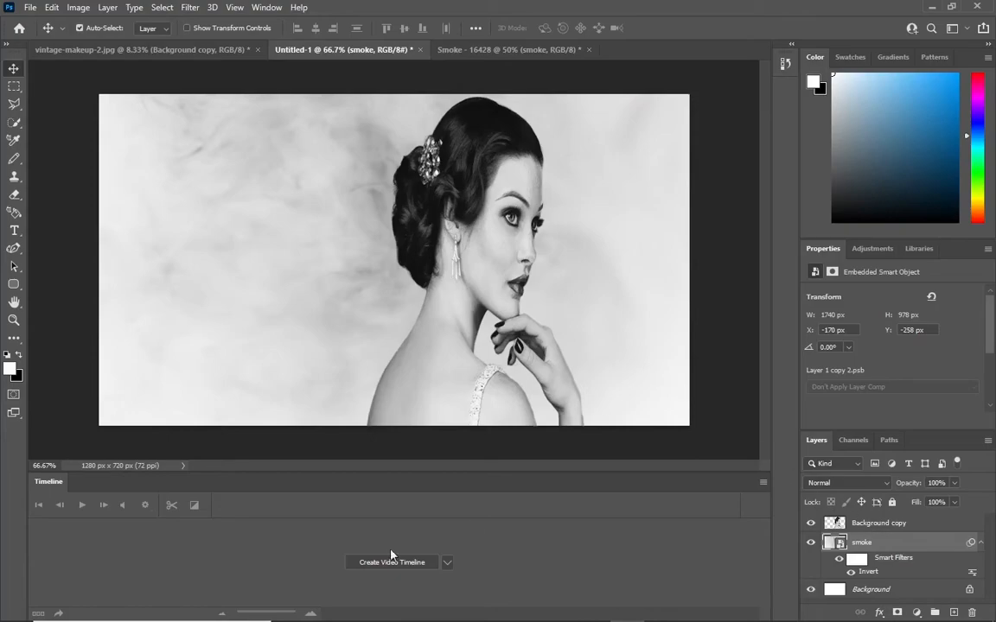
Create a video timeline for Untitled-1 and trim the Background copy clip to end together with the smoke clip
left_click(266, 7)
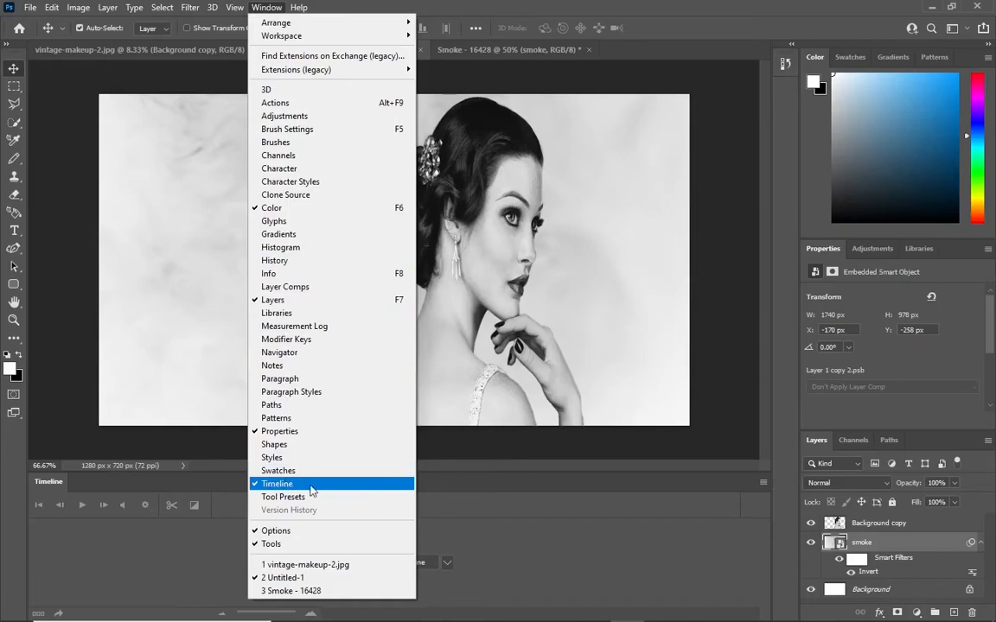
left_click(474, 503)
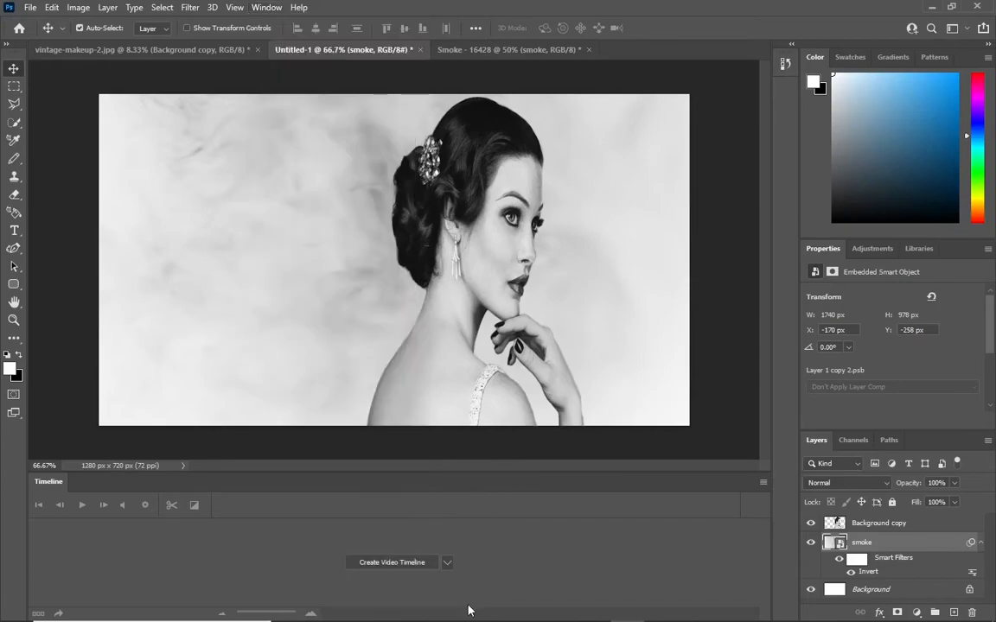
left_click(394, 563)
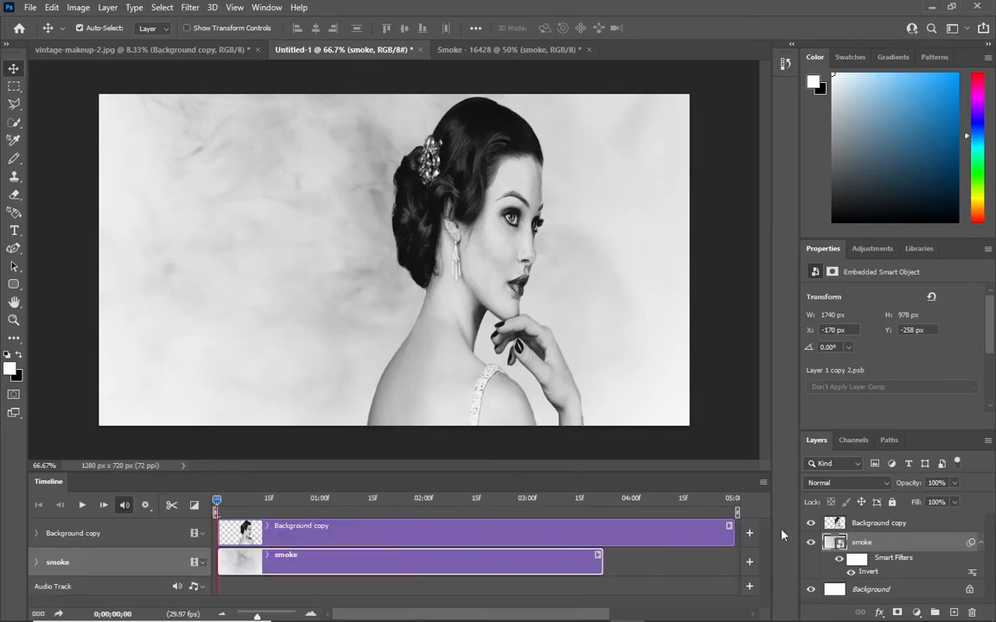
left_click_drag(731, 531, 601, 547)
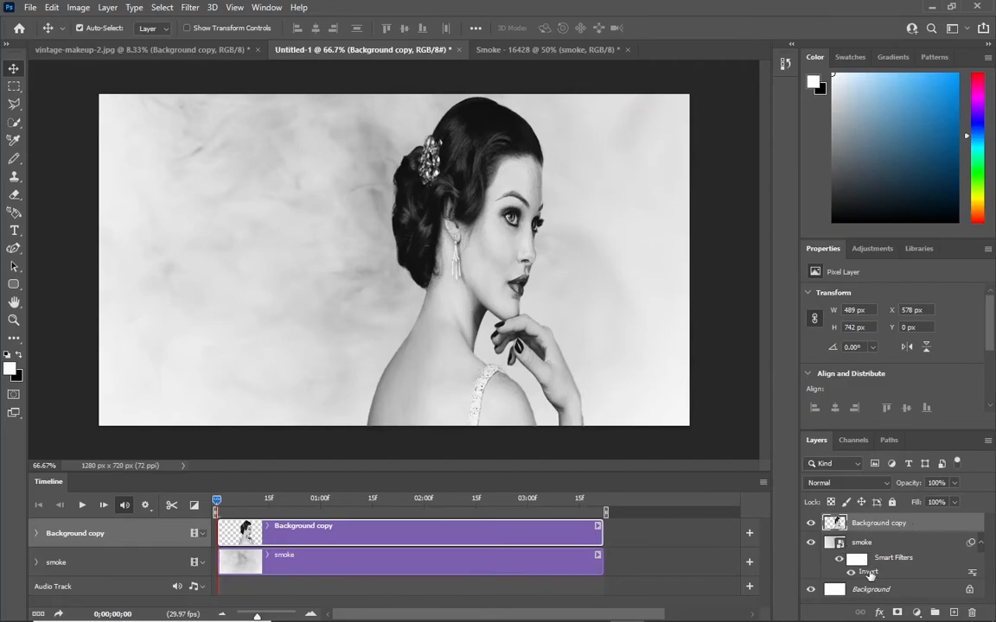
Add a layer mask to the Background copy layer and ready the Brush tool with black as the foreground color
left_click(898, 613)
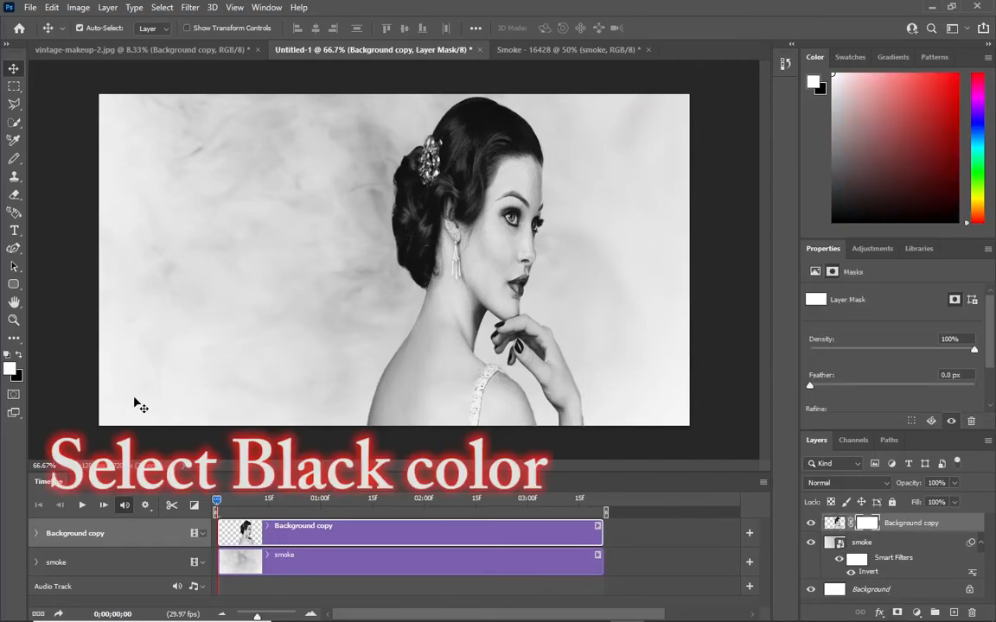
left_click(20, 355)
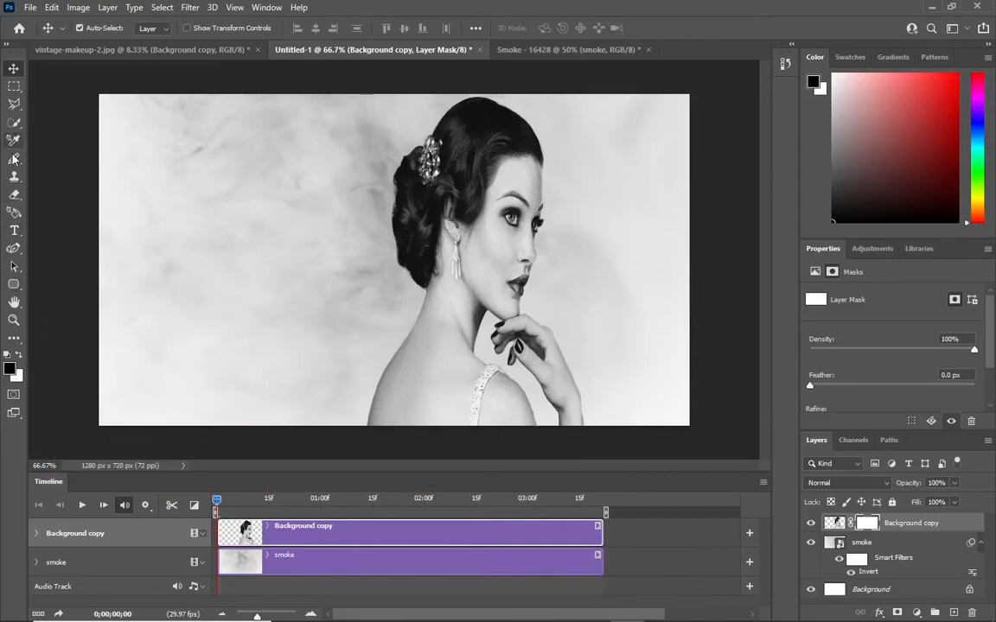
left_click_drag(13, 157, 31, 166)
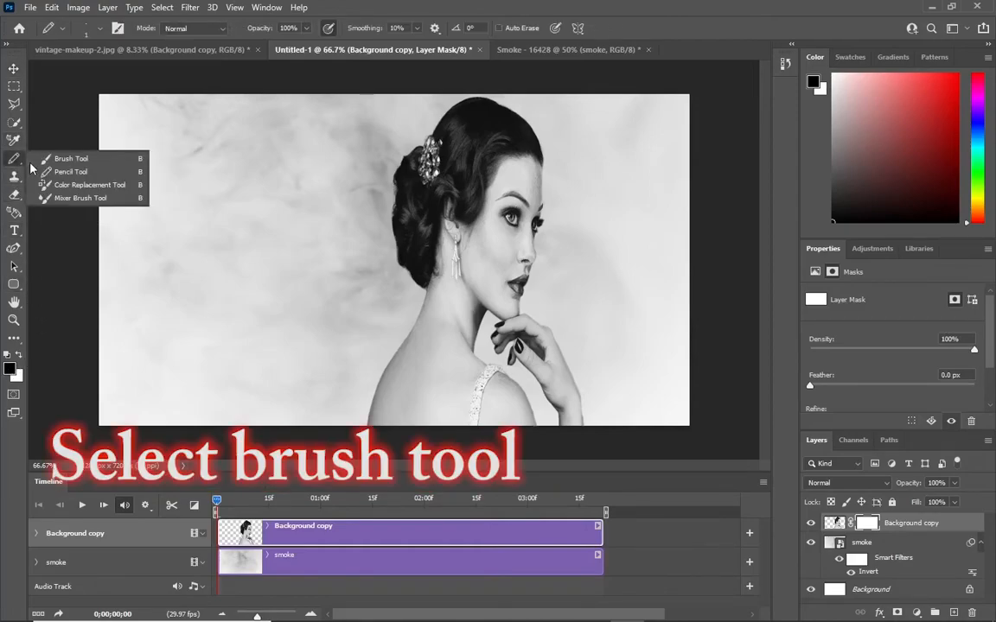
left_click(60, 159)
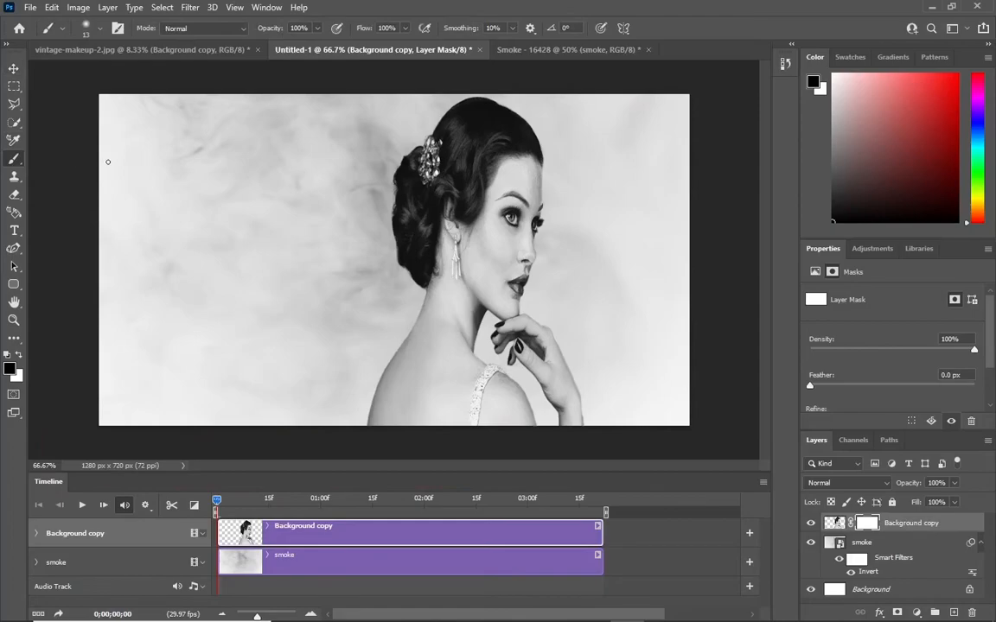
Choose the Soft Round brush and set its size to 143 px
left_click(97, 34)
left_click(69, 129)
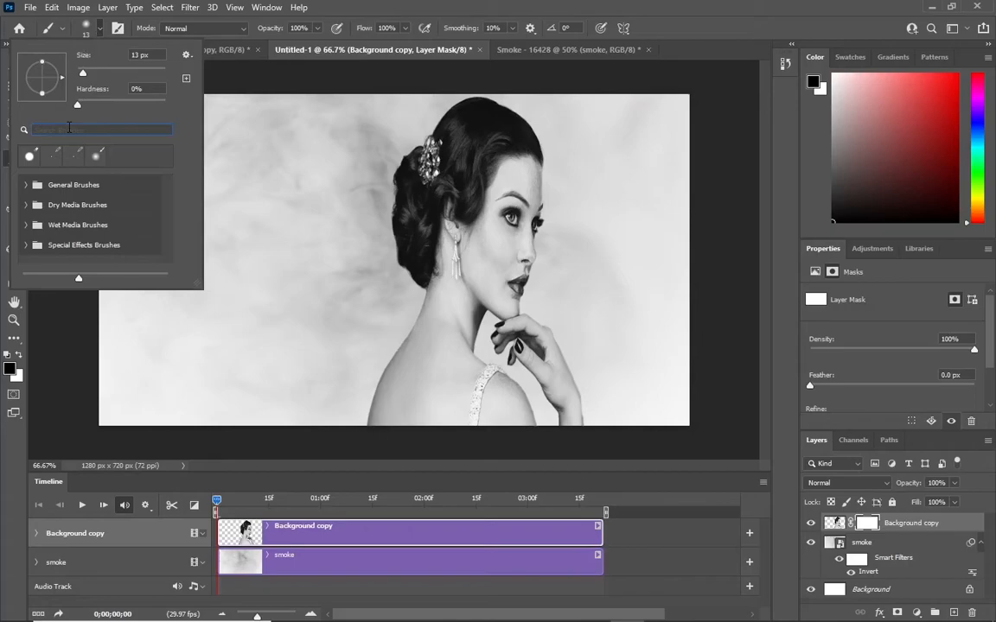
type("soft")
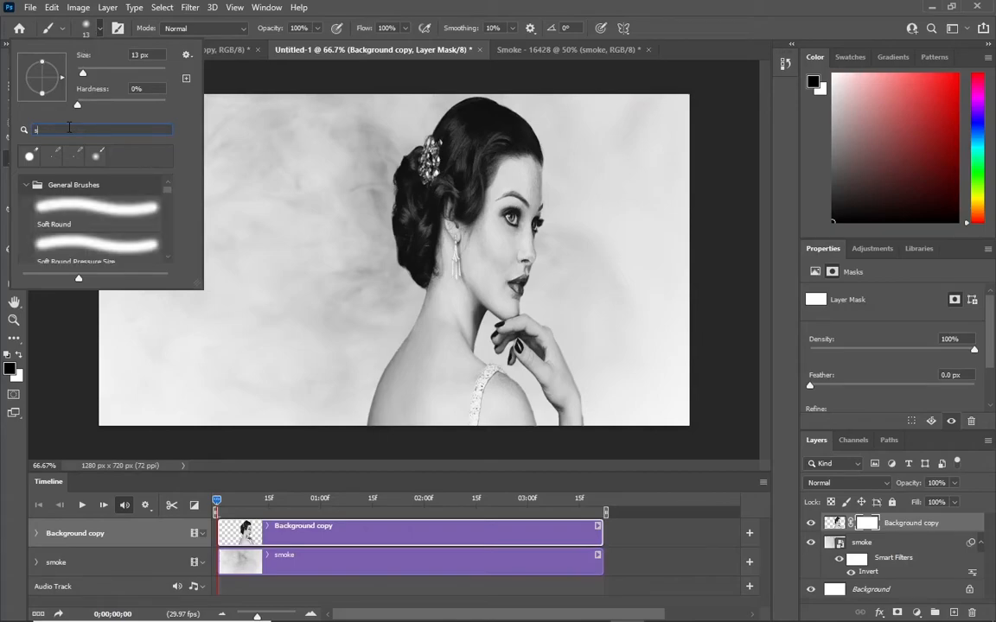
left_click(91, 198)
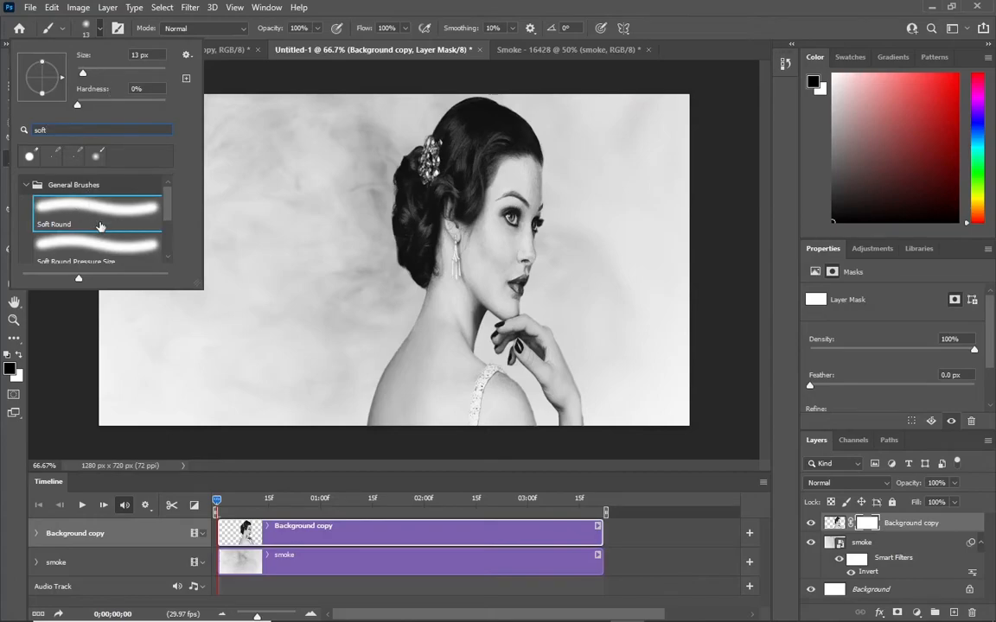
left_click_drag(89, 73, 132, 75)
left_click(351, 45)
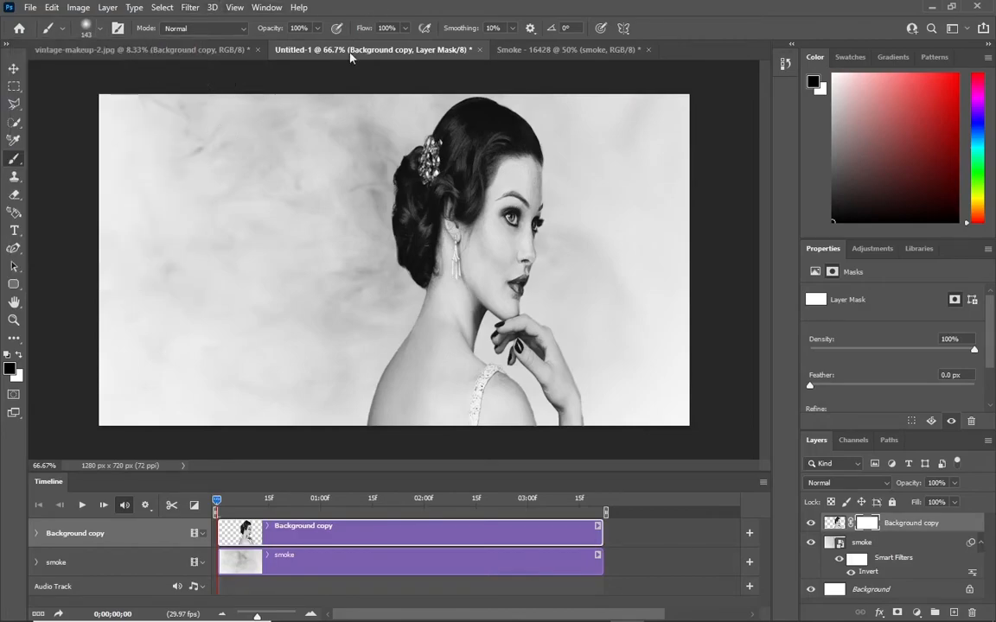
Mask out the portrait's hair bun, neck and back at full opacity, and soften the upper hair at 23% brush opacity
mouse_move(398, 248)
left_mouse_down()
mouse_move(396, 281)
mouse_move(393, 209)
mouse_move(407, 343)
mouse_move(395, 342)
mouse_move(409, 134)
mouse_move(416, 297)
mouse_move(449, 265)
mouse_move(451, 281)
mouse_move(439, 82)
left_mouse_up()
left_click(318, 29)
left_click_drag(323, 45, 274, 45)
mouse_move(458, 102)
left_mouse_down()
mouse_move(493, 100)
mouse_move(385, 143)
mouse_move(489, 91)
left_mouse_up()
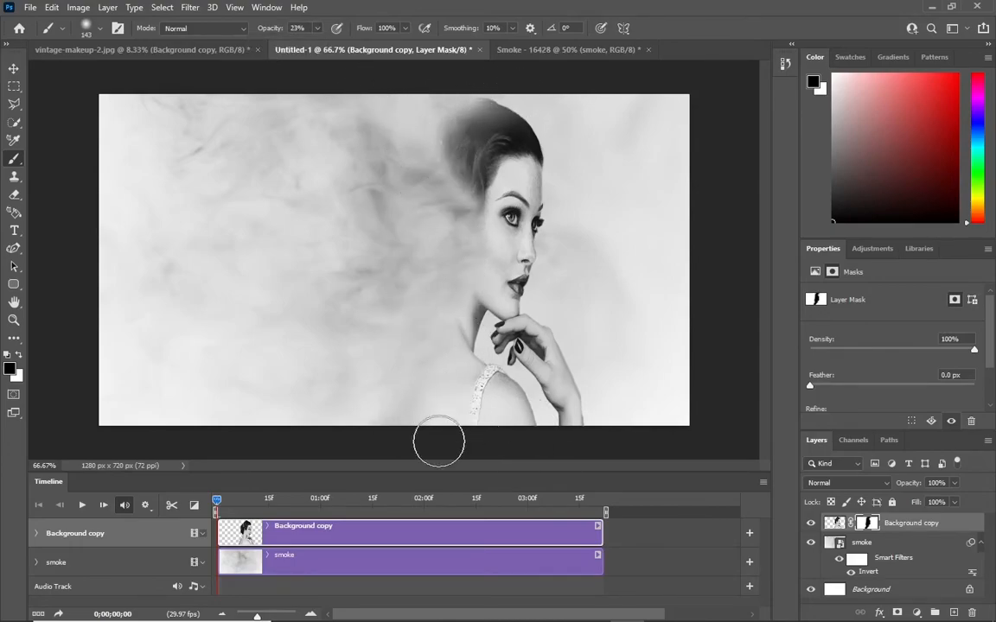
Fade the rear edge of the remaining hair into the smoke on the mask with the brush at 58% opacity
left_click(318, 29)
left_click_drag(274, 46, 335, 43)
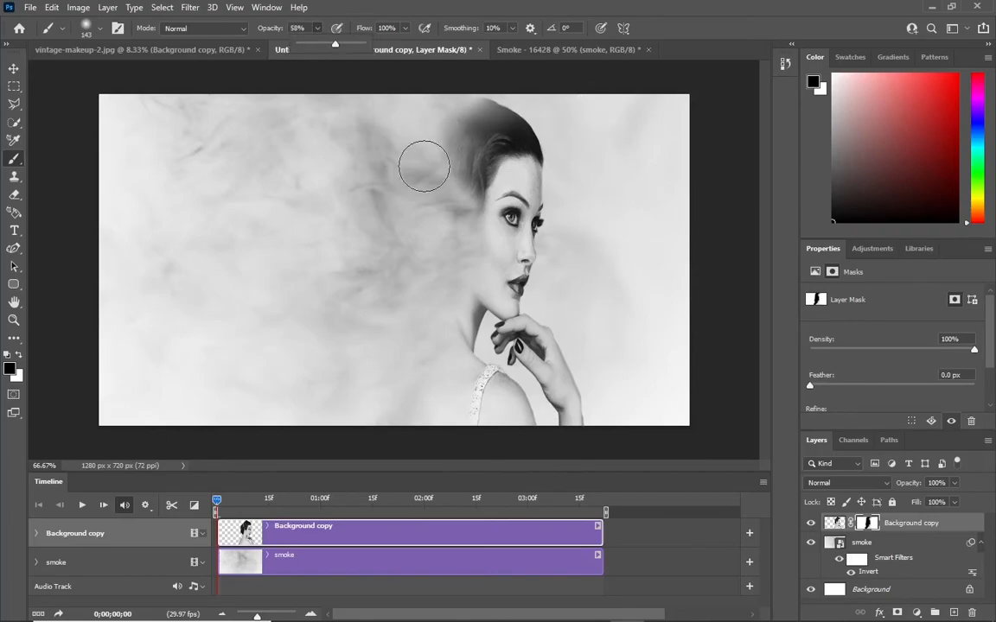
left_click_drag(425, 166, 451, 152)
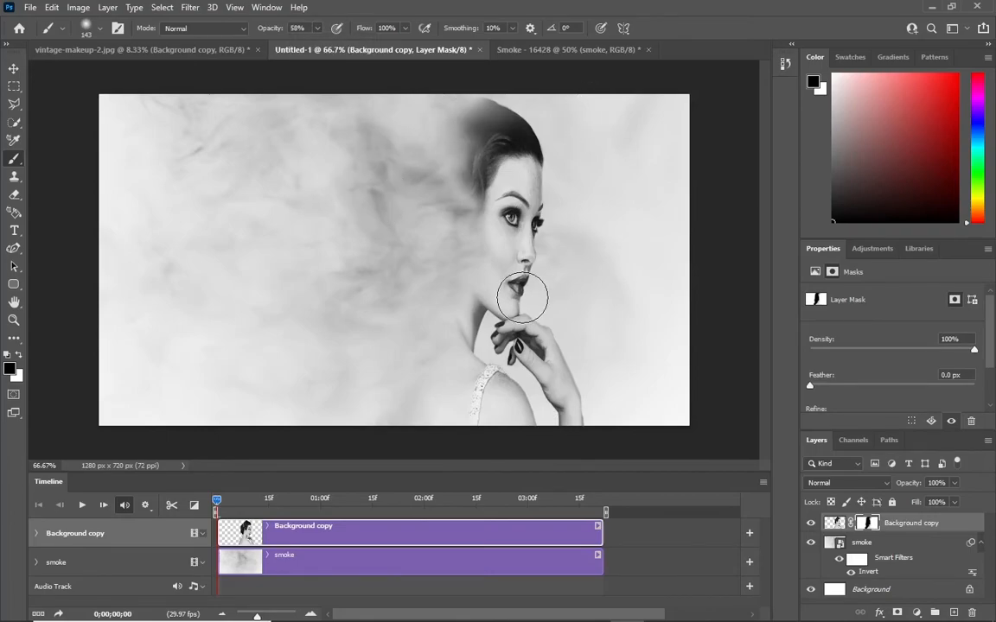
Flip the smoke layer horizontally, keeping its colors inverted
left_click(877, 542)
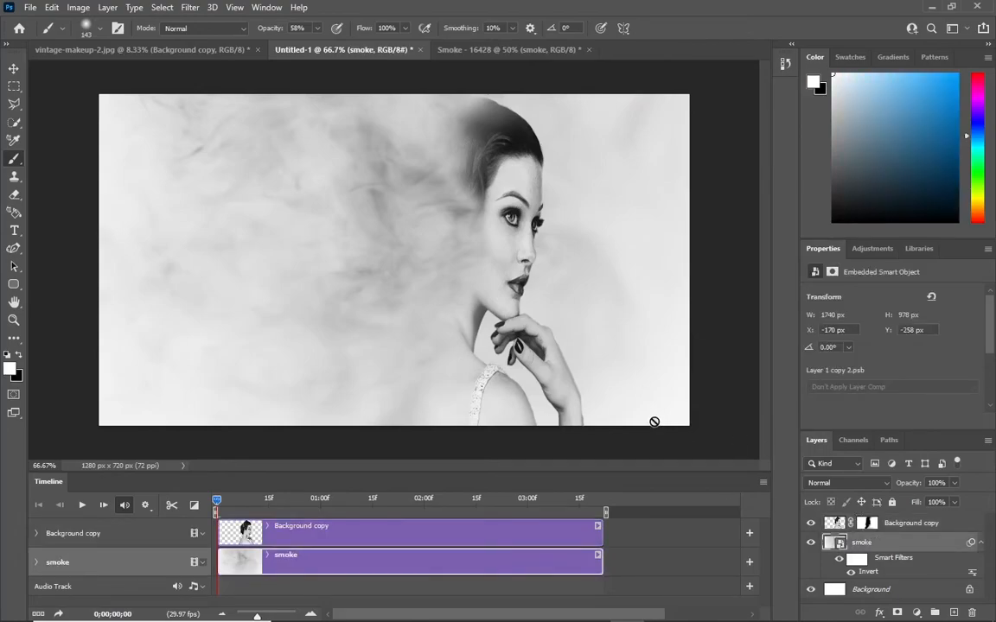
key("ctrl+t")
right_click(583, 239)
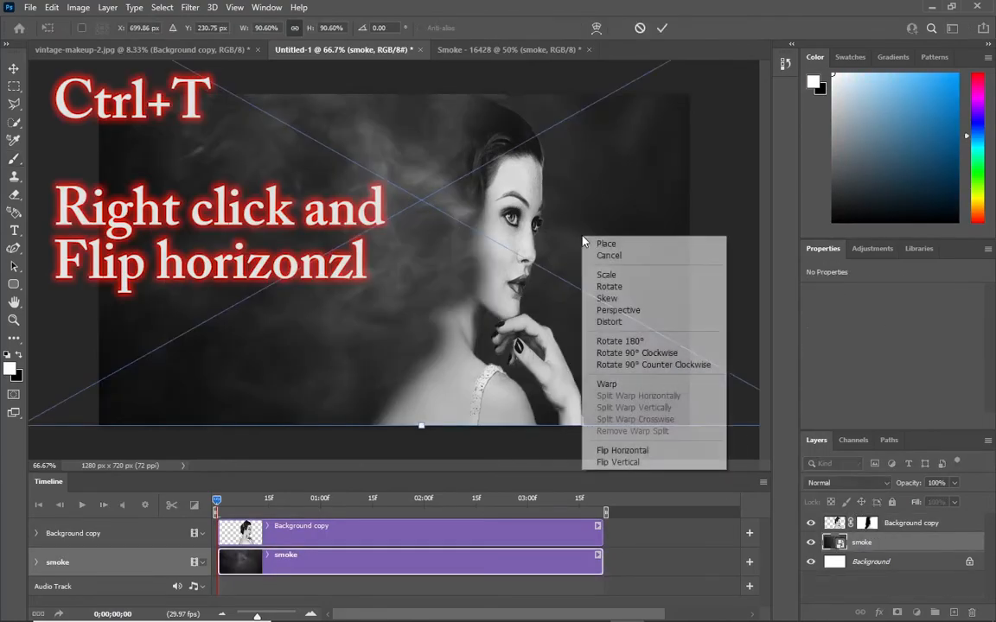
left_click(664, 452)
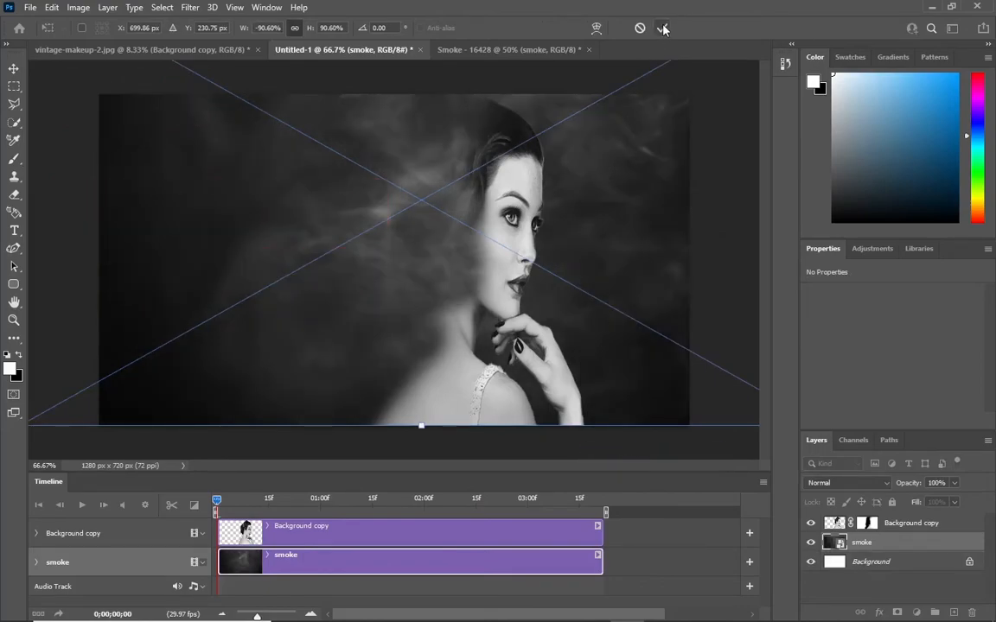
key("Return")
key("ctrl+i")
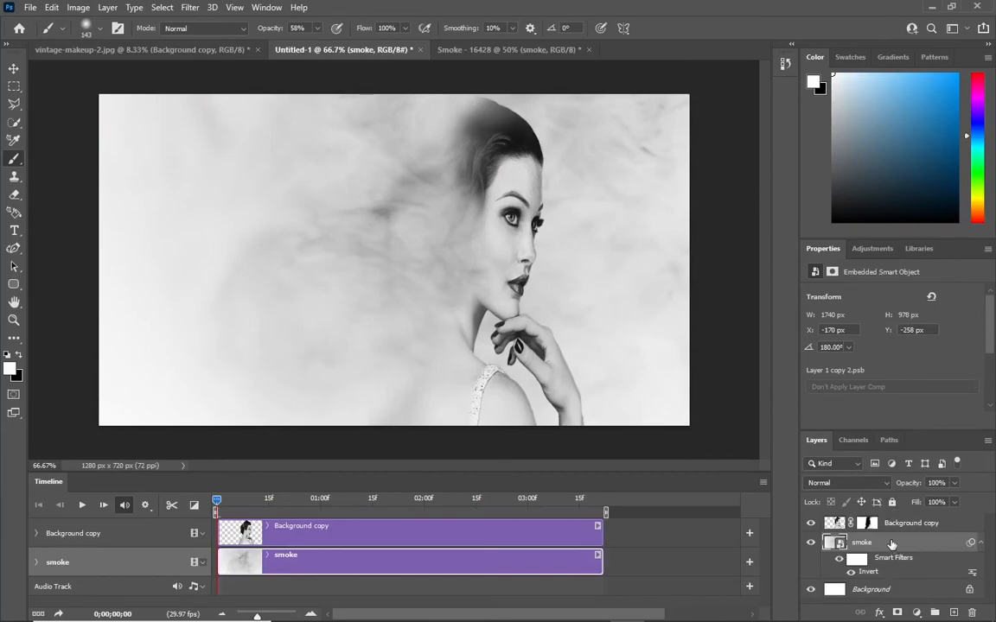
Add a layer mask to the smoke layer and paint black at 58% brush opacity to hide the smoke in front of the woman's face
left_click(897, 612)
key("x")
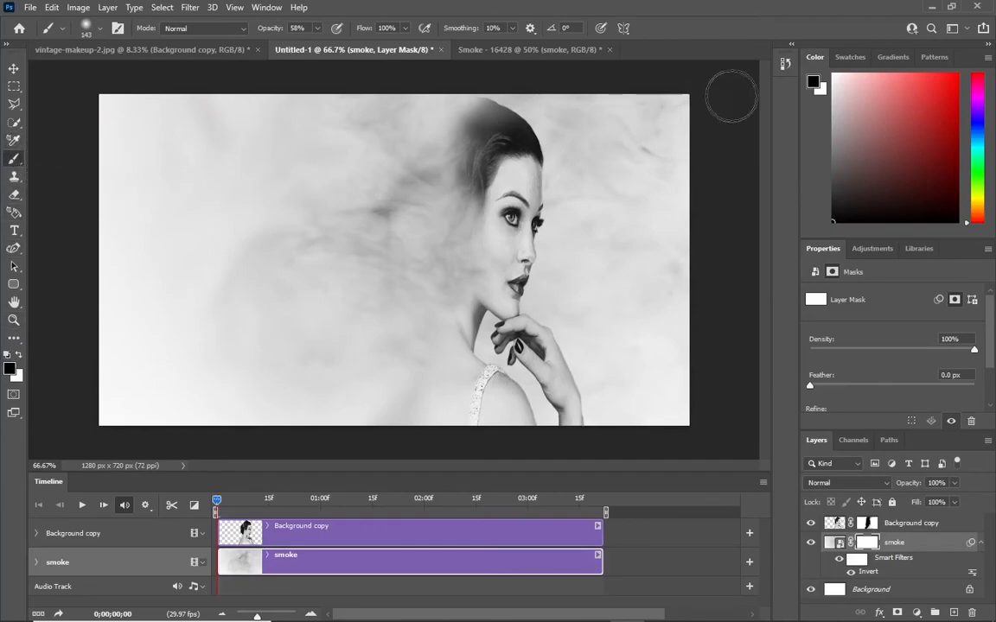
mouse_move(649, 118)
left_mouse_down()
mouse_move(597, 110)
mouse_move(637, 123)
mouse_move(678, 193)
mouse_move(662, 404)
mouse_move(618, 404)
mouse_move(609, 342)
mouse_move(611, 140)
mouse_move(637, 133)
mouse_move(551, 325)
left_mouse_up()
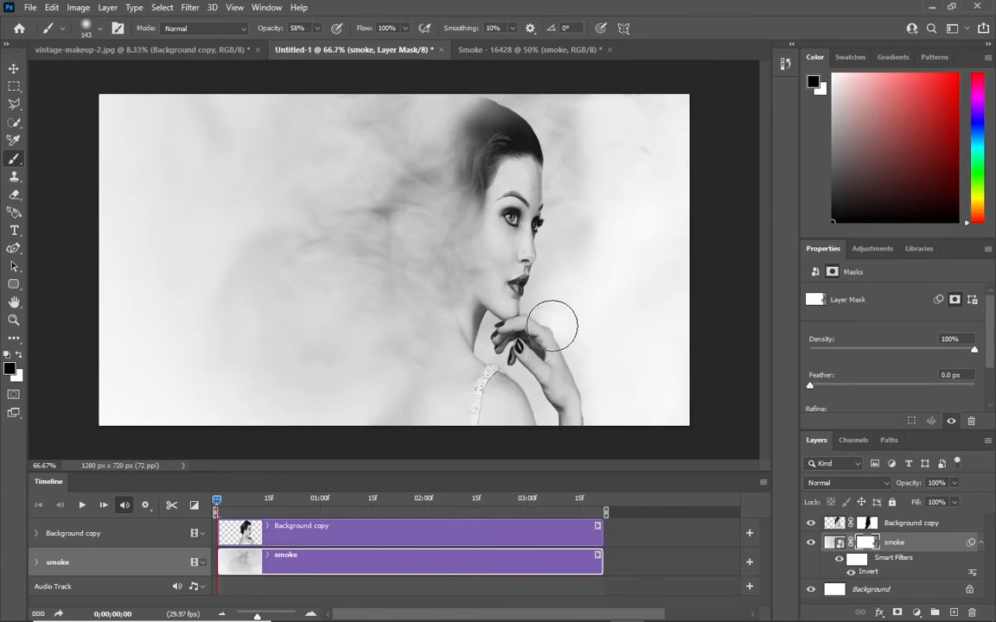
mouse_move(561, 277)
left_mouse_down()
mouse_move(571, 124)
mouse_move(578, 147)
mouse_move(547, 133)
mouse_move(528, 85)
left_mouse_up()
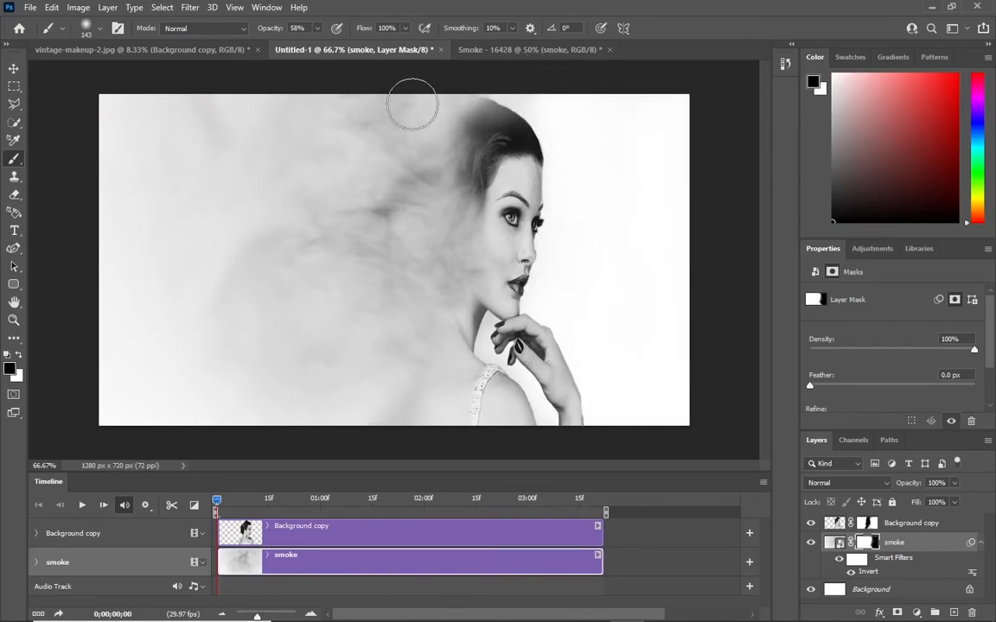
Start a Save for Web (Legacy) export of the composition with GIF as the file format
left_click(30, 8)
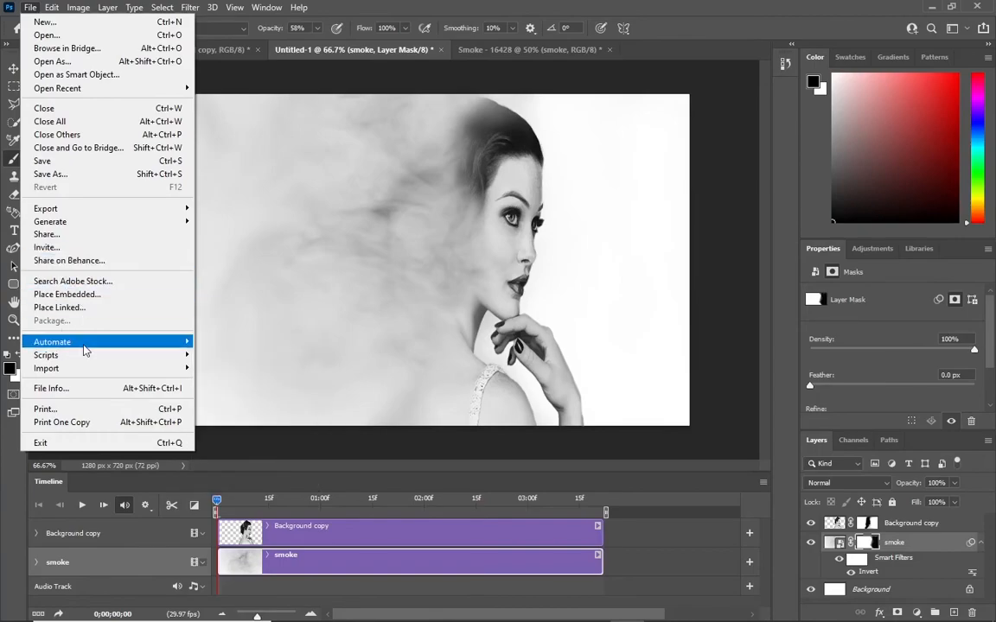
mouse_move(127, 206)
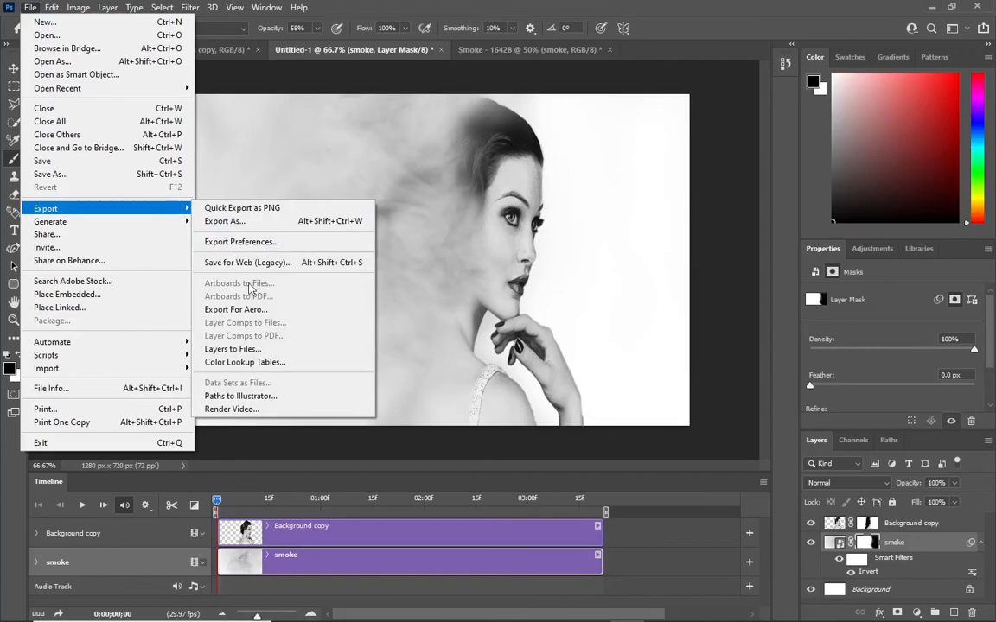
left_click(307, 263)
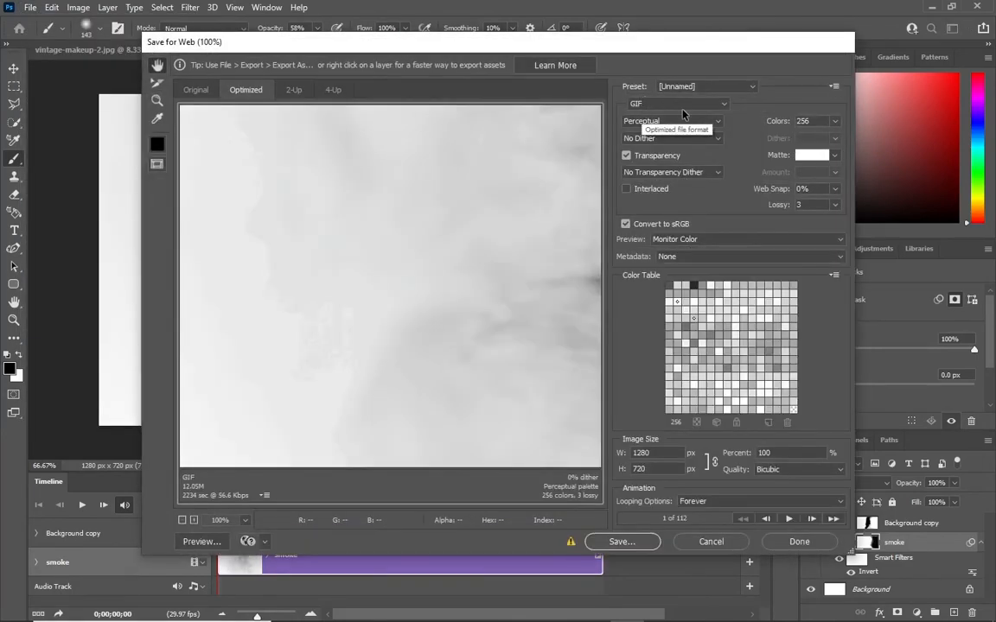
left_click(690, 105)
left_click(689, 116)
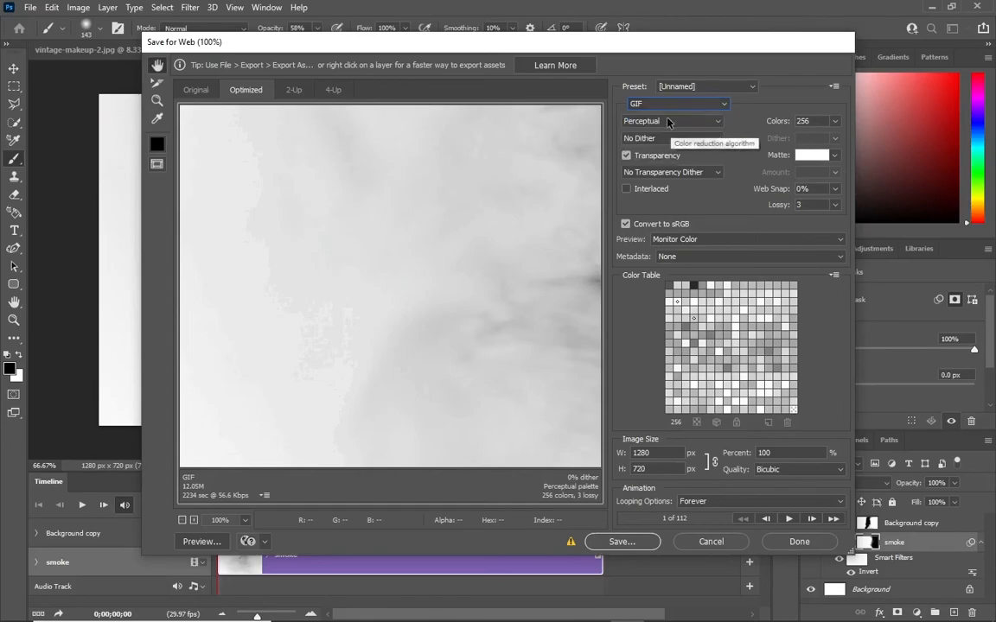
Configure the GIF export with Perceptual color reduction, No Dither, 256 colors and a lossy value of 3
left_click(662, 123)
left_click(706, 134)
left_click(696, 138)
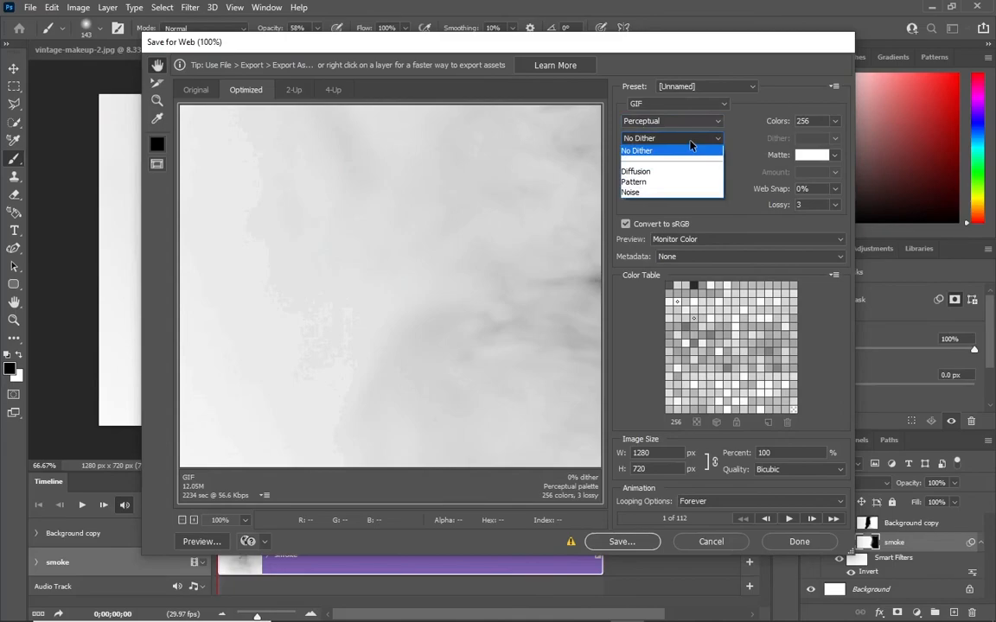
left_click(690, 144)
left_click(830, 121)
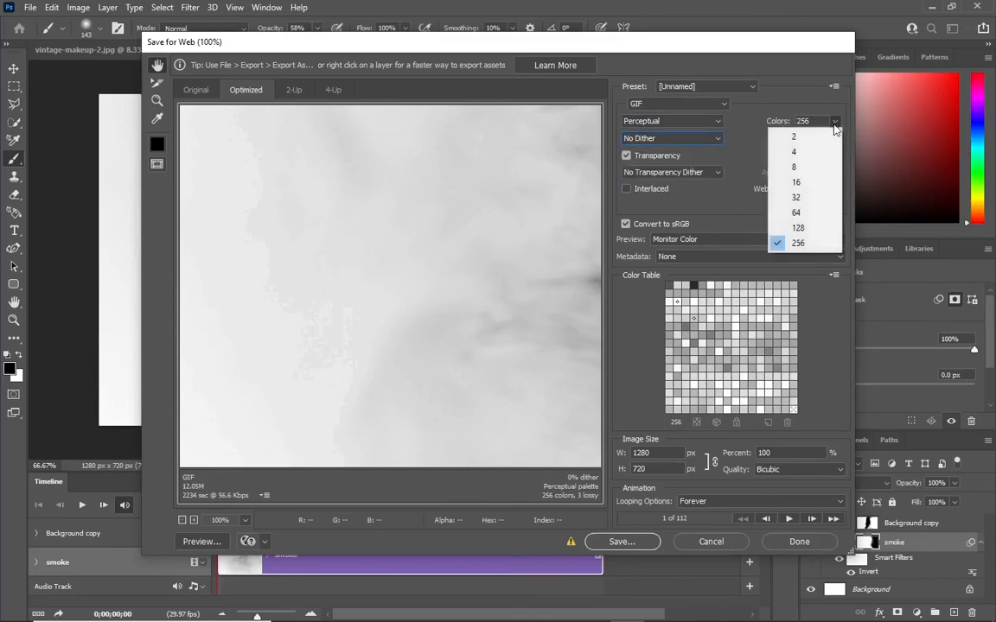
left_click(834, 122)
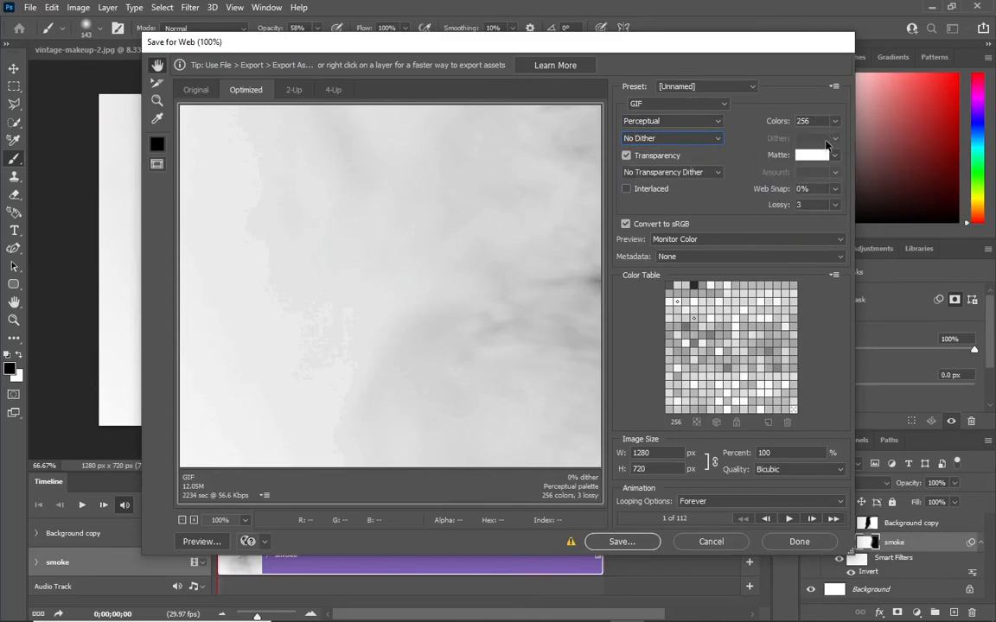
left_click_drag(814, 205, 778, 210)
double_click(816, 205)
Scale the exported GIF to 50 percent and set its animation to loop Forever
left_click(774, 453)
key("BackSpace")
key("BackSpace")
key("BackSpace")
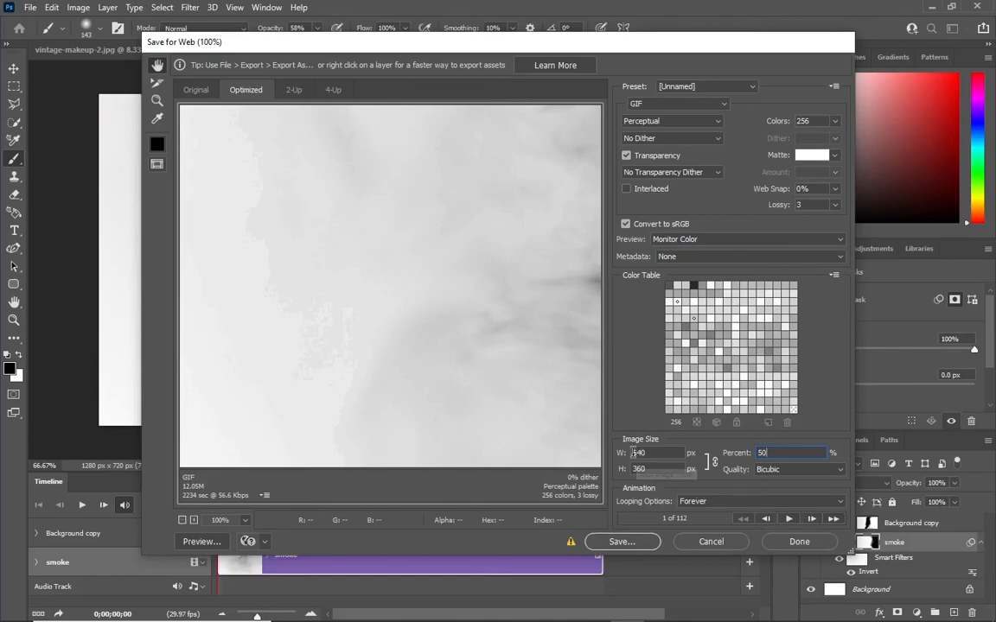
left_click(766, 501)
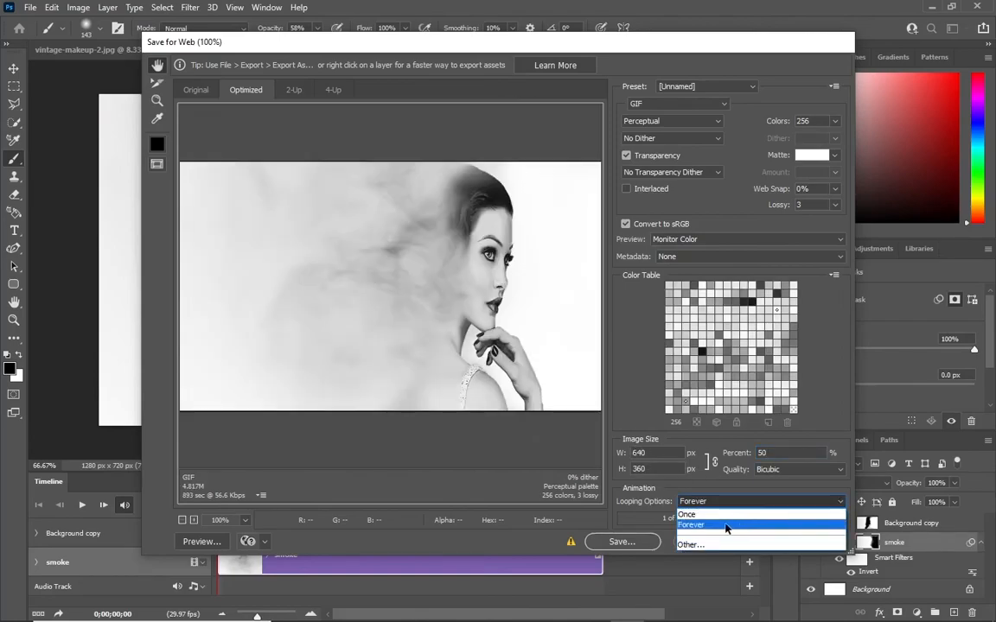
left_click(733, 525)
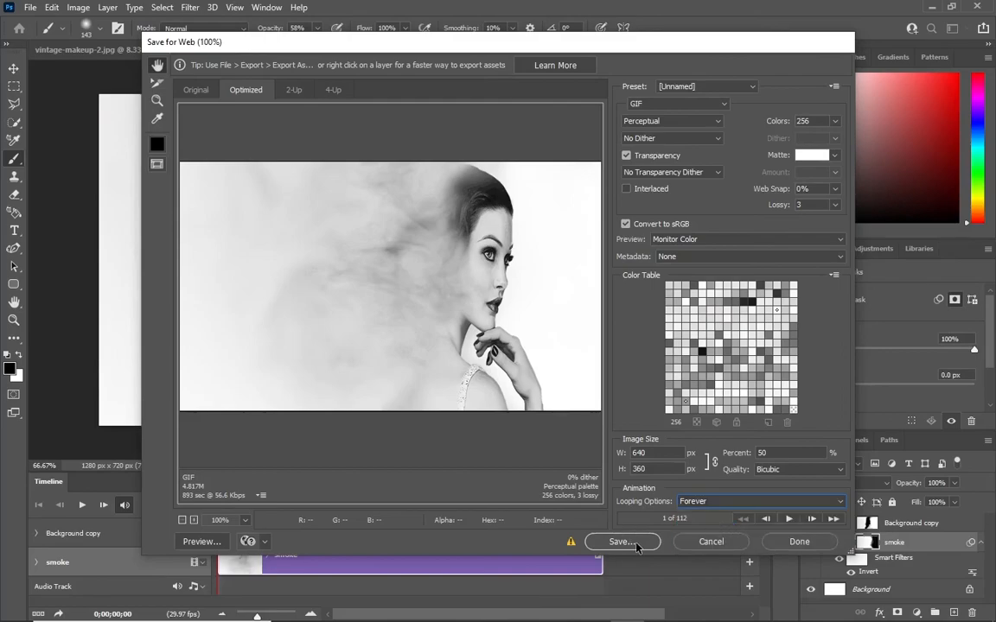
Start saving the optimized animation, selecting the Videos library as the destination and naming the file GIF.gif
left_click(636, 544)
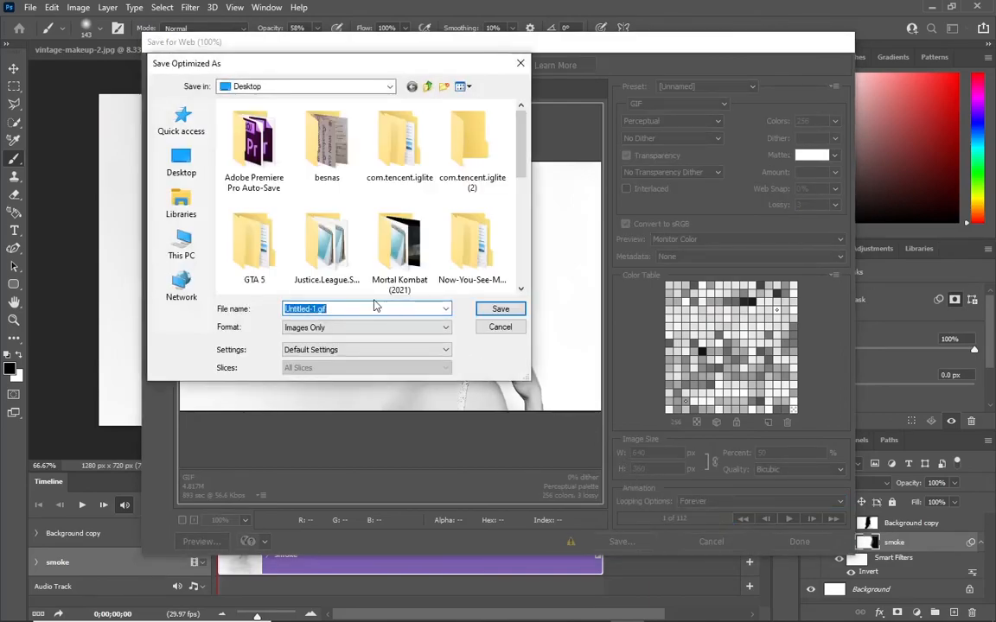
left_click(183, 216)
left_click(182, 244)
left_click(182, 208)
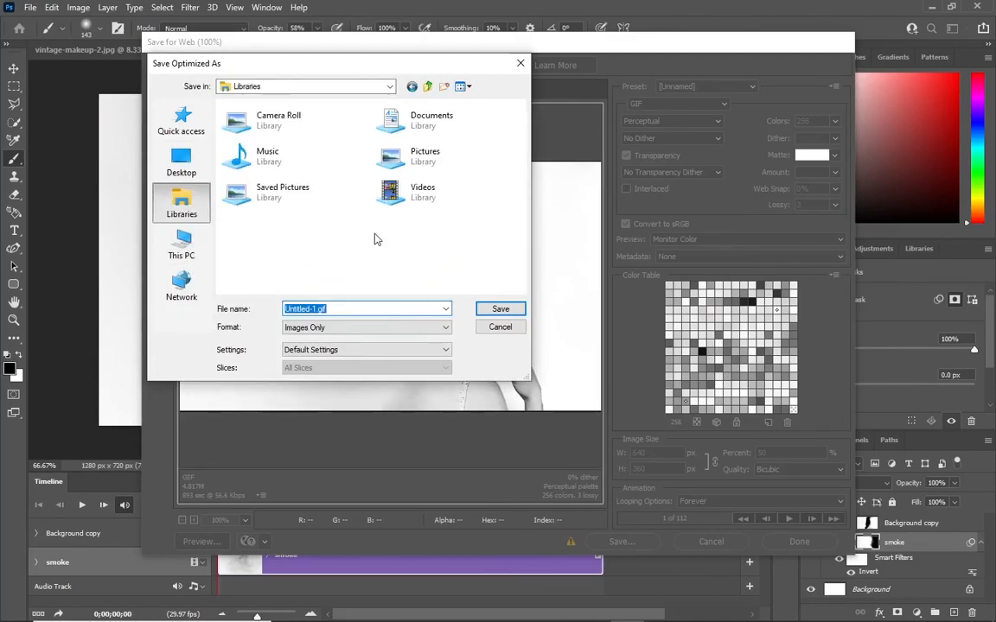
left_click(385, 190)
left_click(312, 308)
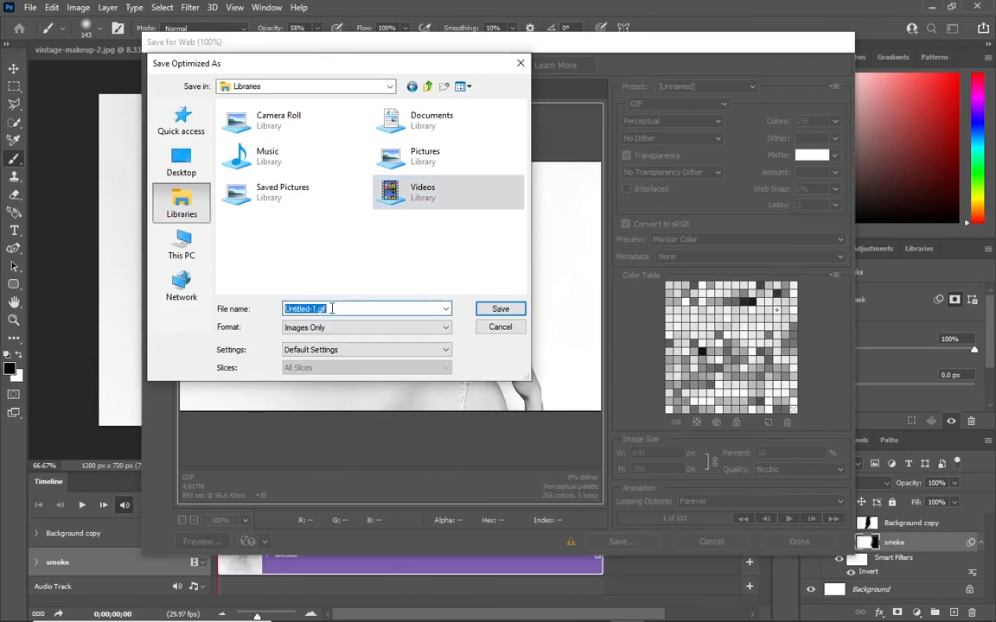
key("BackSpace")
type("GIF")
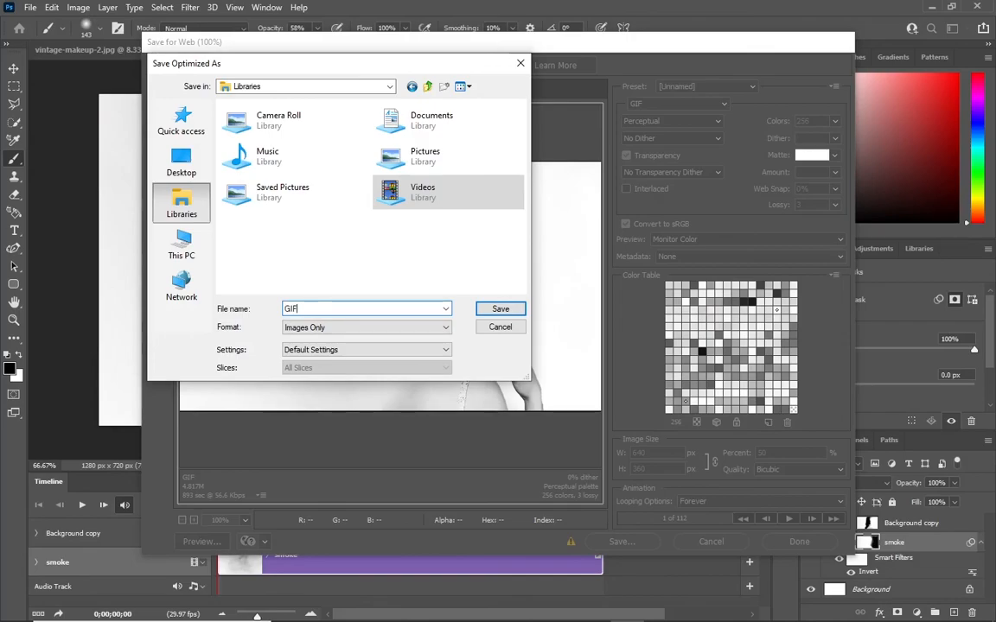
type(".gif")
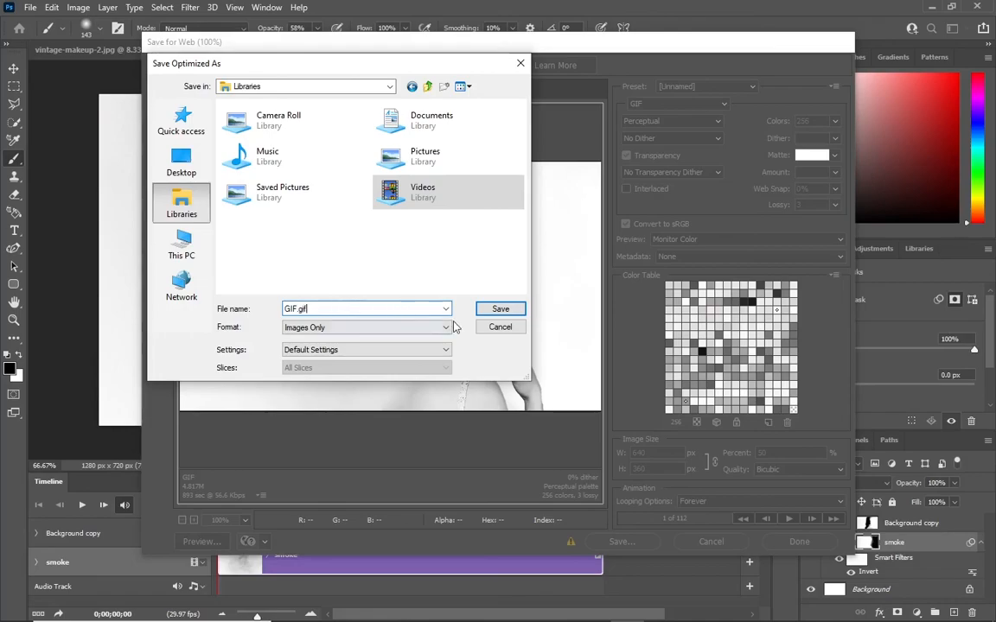